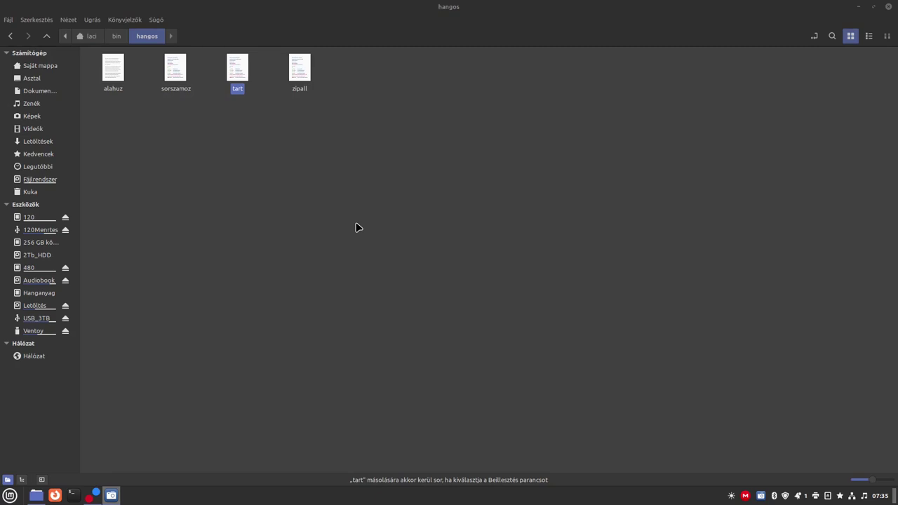
# Step: Split the window into two panes and navigate the first pane from hangos up through bin to the home folder
pyautogui.press('F3')
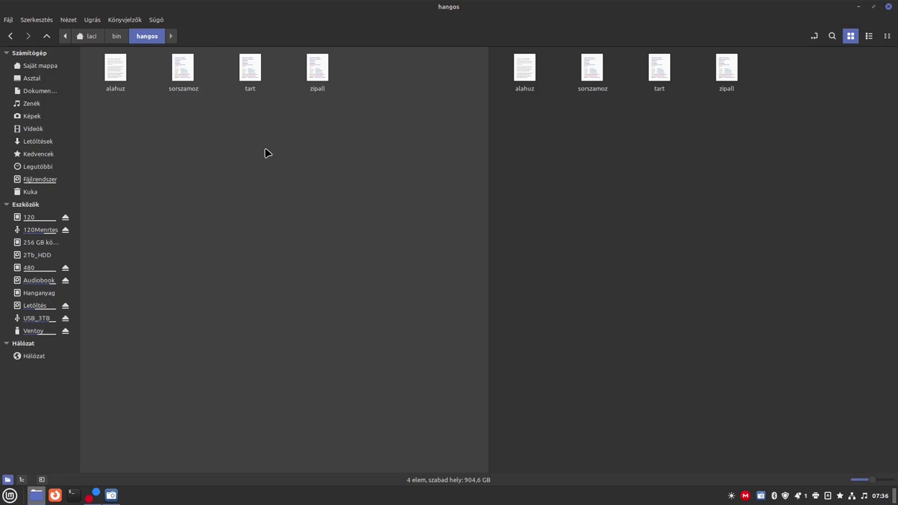
pyautogui.click(89, 33)
pyautogui.click(124, 36)
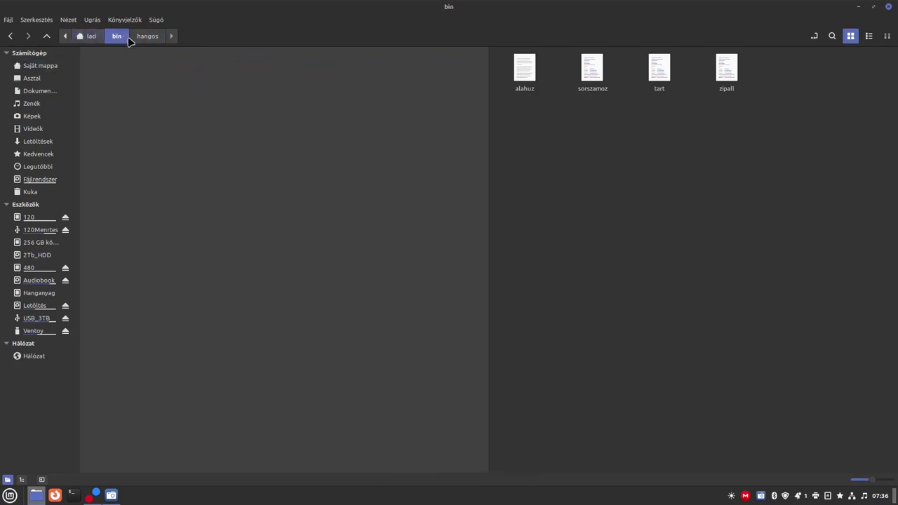
pyautogui.click(149, 37)
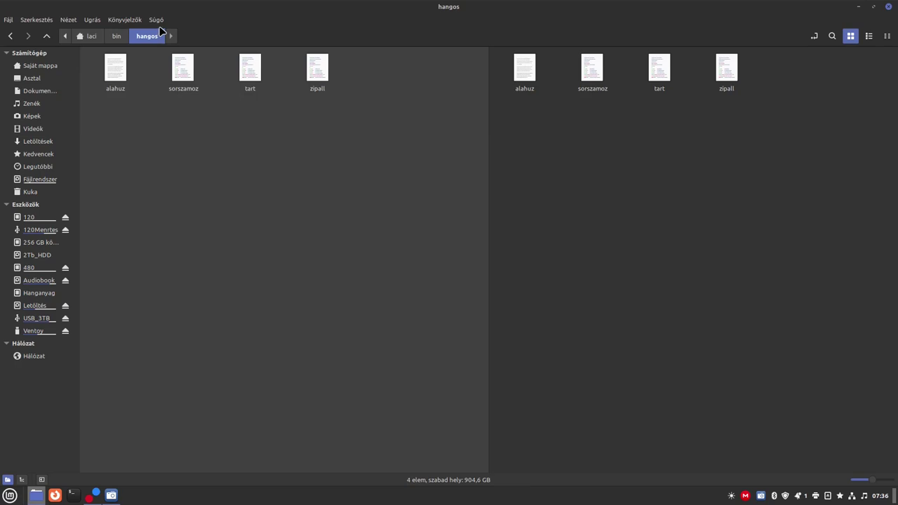
pyautogui.click(117, 36)
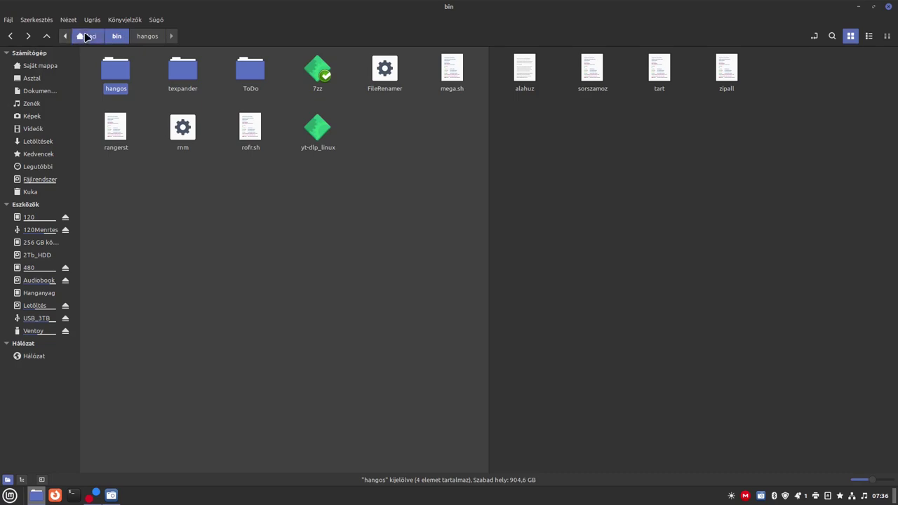
pyautogui.click(87, 37)
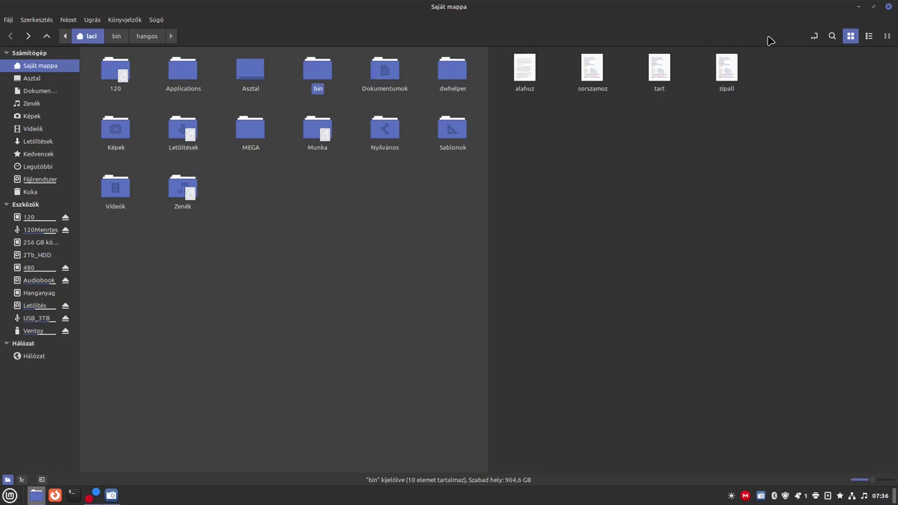
# Step: Show the home folder's location as an editable path, and visit the 120 folder before returning to its parent
pyautogui.click(816, 37)
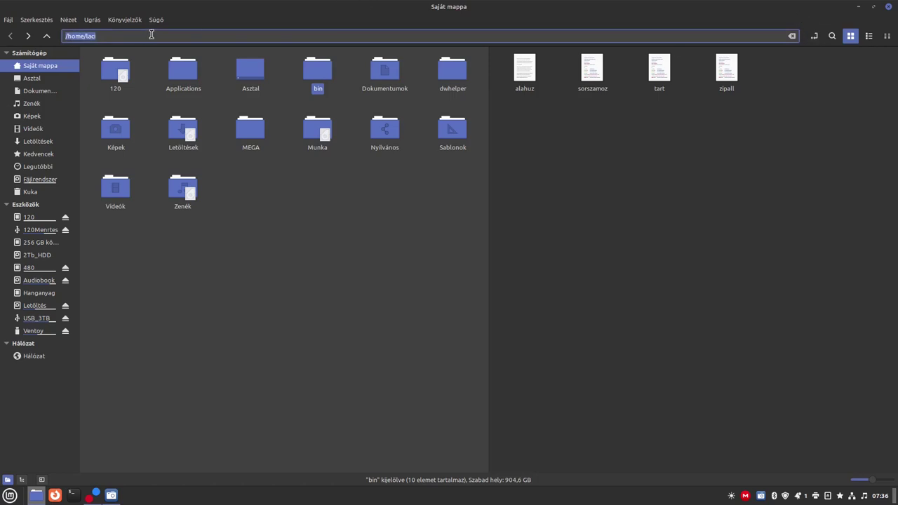
pyautogui.click(245, 242)
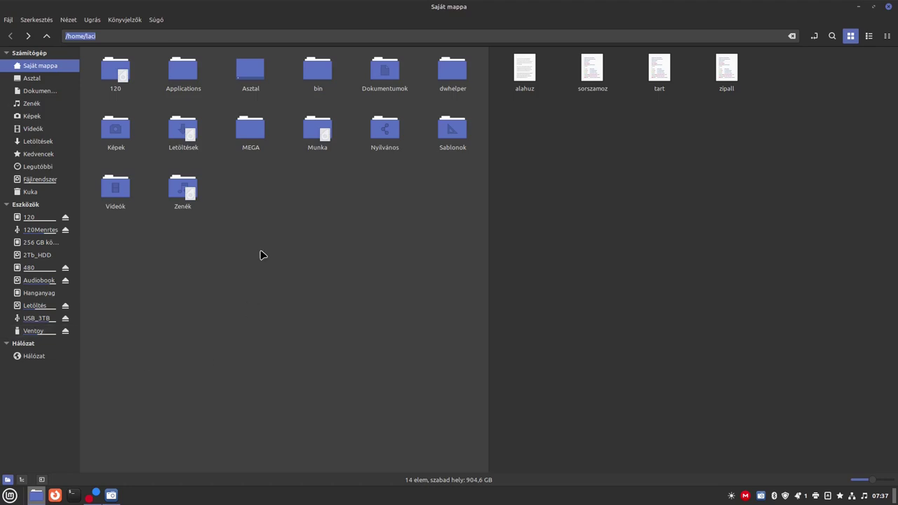
pyautogui.click(115, 68)
pyautogui.doubleClick(114, 68)
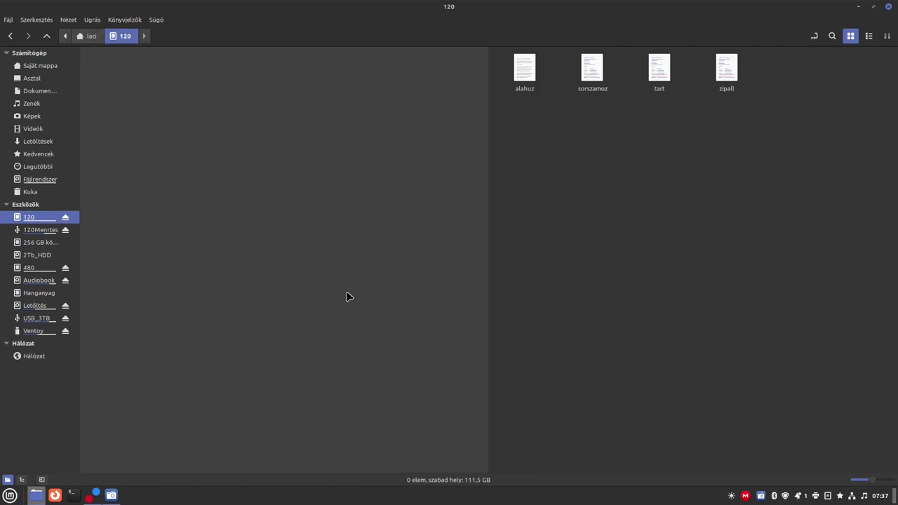
pyautogui.hotkey('alt', 'Up')
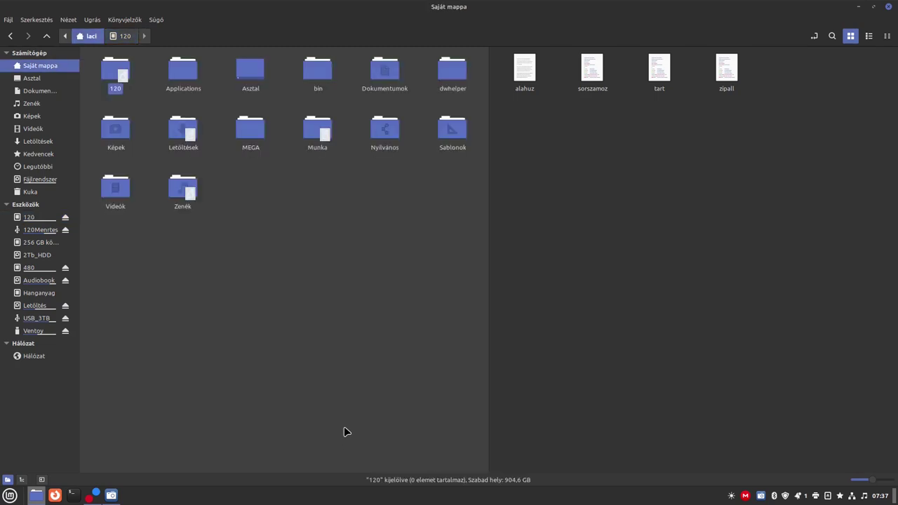
# Step: In the second pane, climb from the hangos folder to the filesystem root and return to the home folder
pyautogui.click(643, 397)
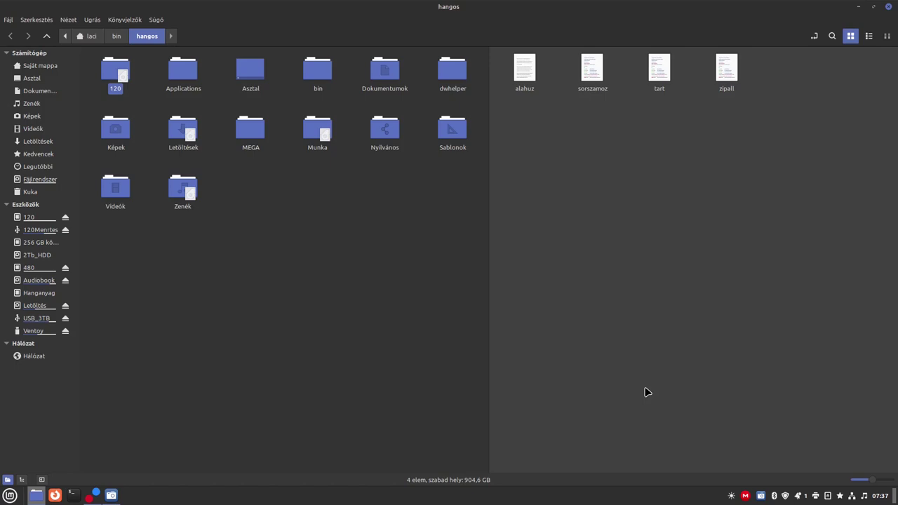
pyautogui.hotkey('alt', 'Up')
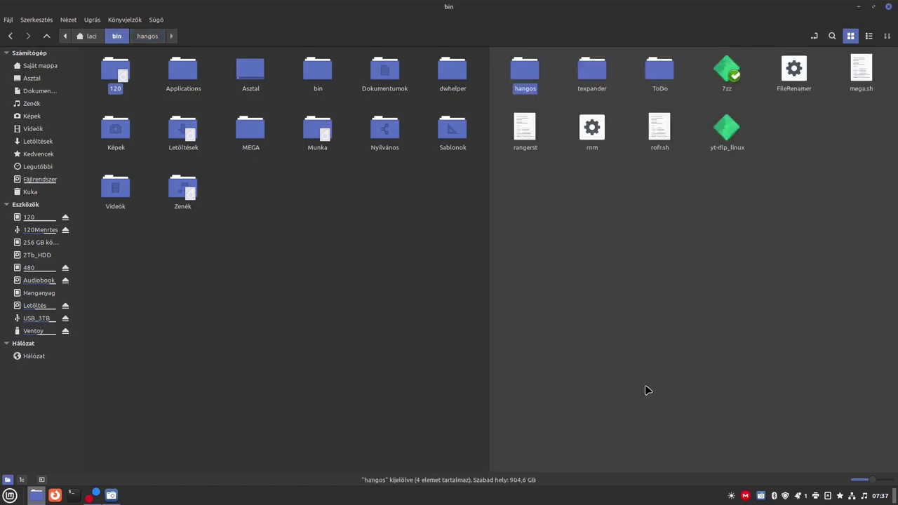
pyautogui.hotkey('alt', 'Up')
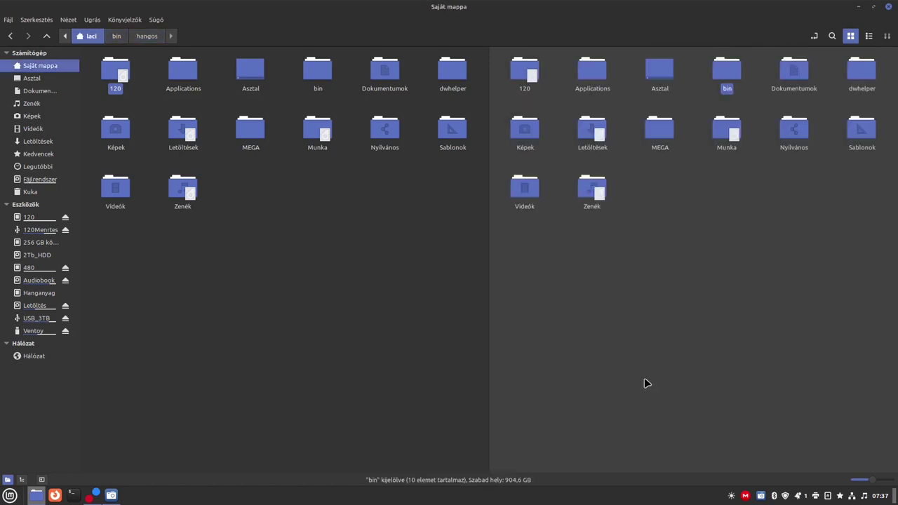
pyautogui.hotkey('alt', 'Up')
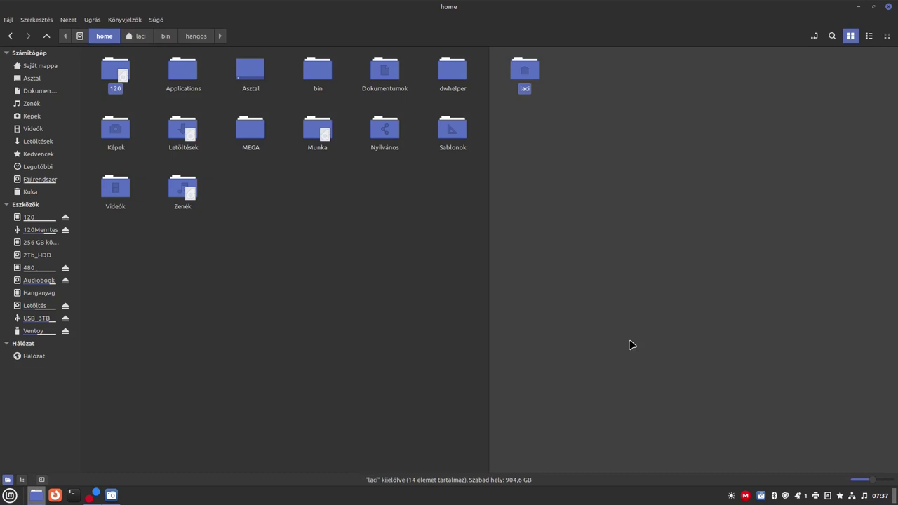
pyautogui.doubleClick(522, 73)
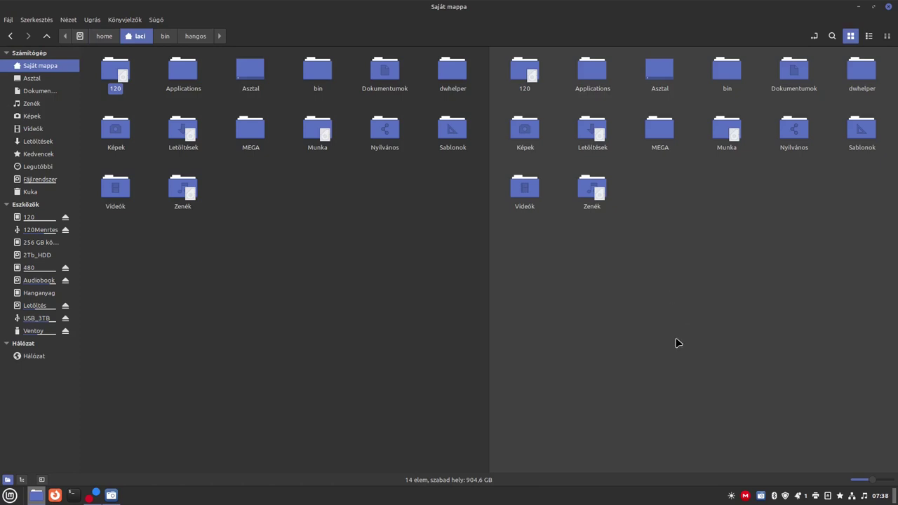
pyautogui.hotkey('alt', 'Up')
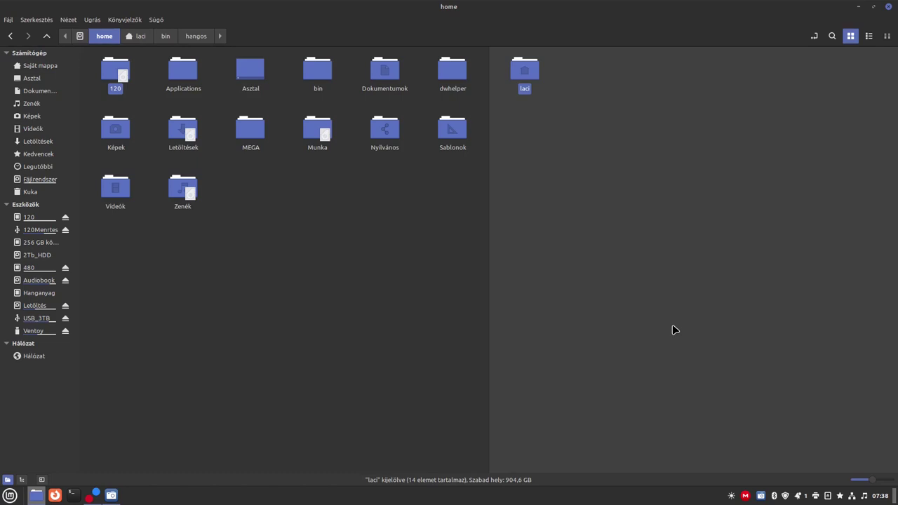
pyautogui.hotkey('alt', 'Up')
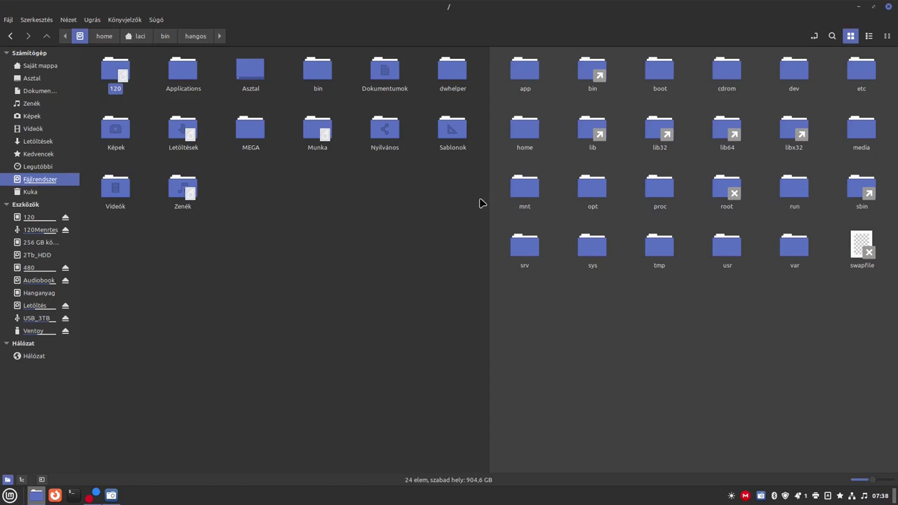
pyautogui.hotkey('alt', 'Home')
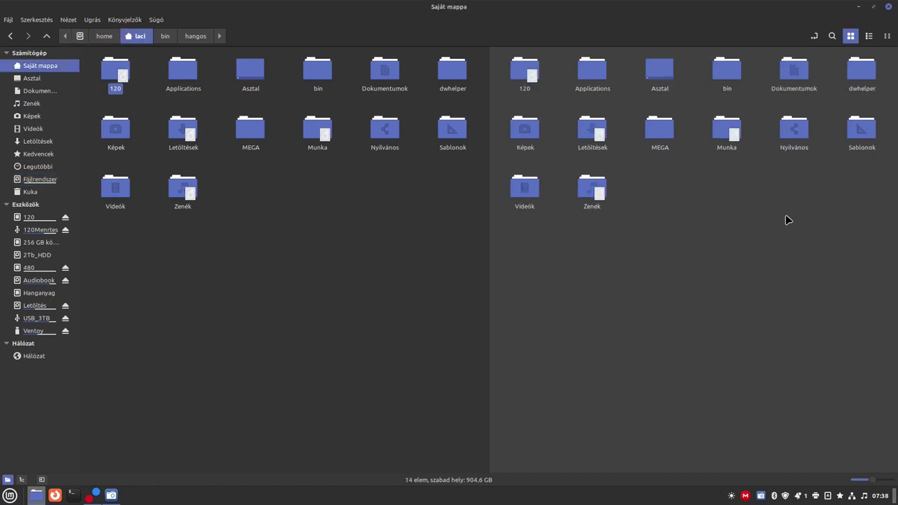
# Step: Open the Munka folder in the second pane and look over the actions available for its Youtube folder
pyautogui.doubleClick(717, 129)
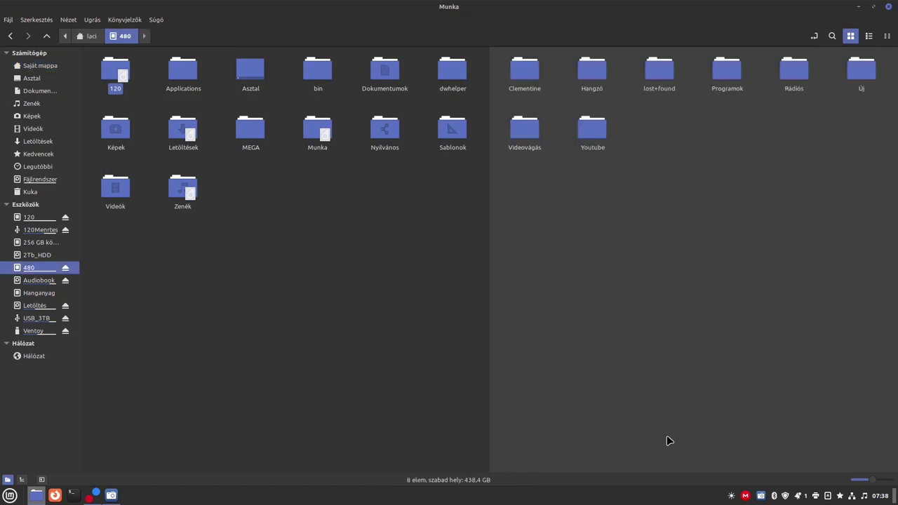
pyautogui.rightClick(589, 126)
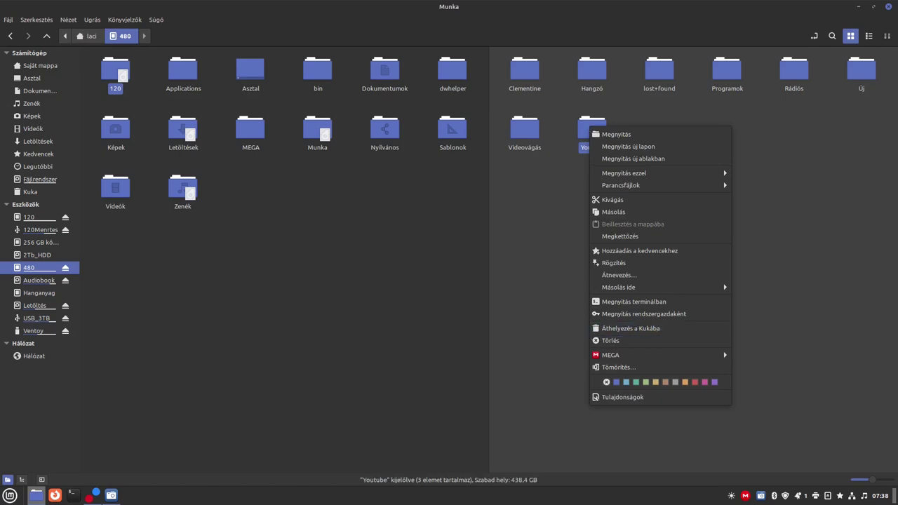
pyautogui.click(862, 349)
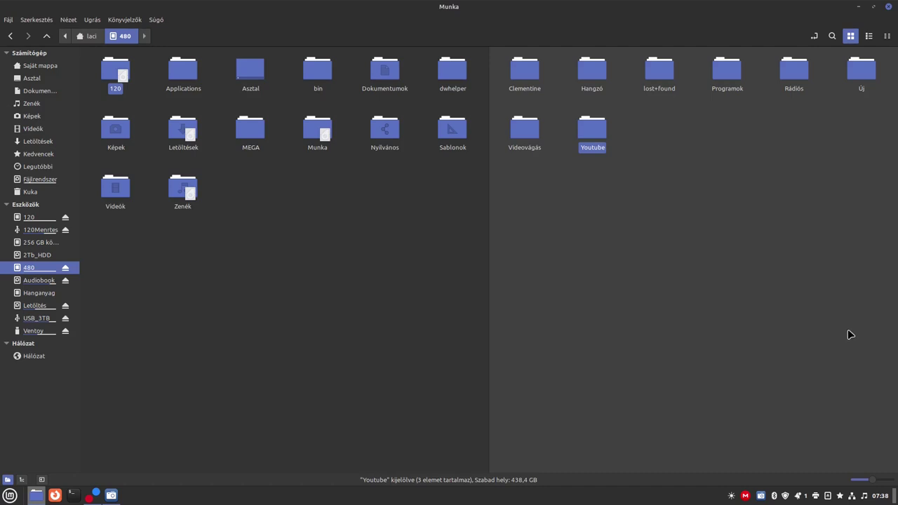
pyautogui.click(697, 318)
pyautogui.click(584, 149)
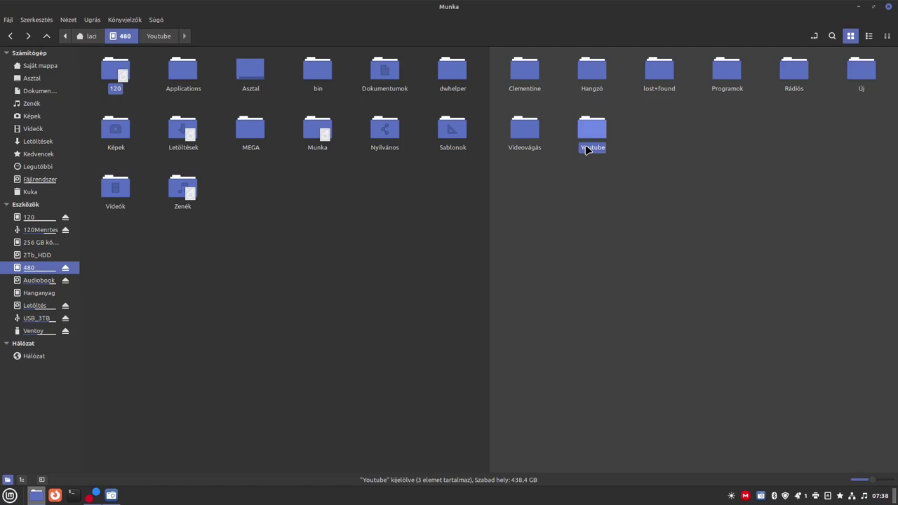
pyautogui.click(585, 147)
# Step: Open the Rádiós folder and duplicate the sablon.sh file in it
pyautogui.doubleClick(794, 71)
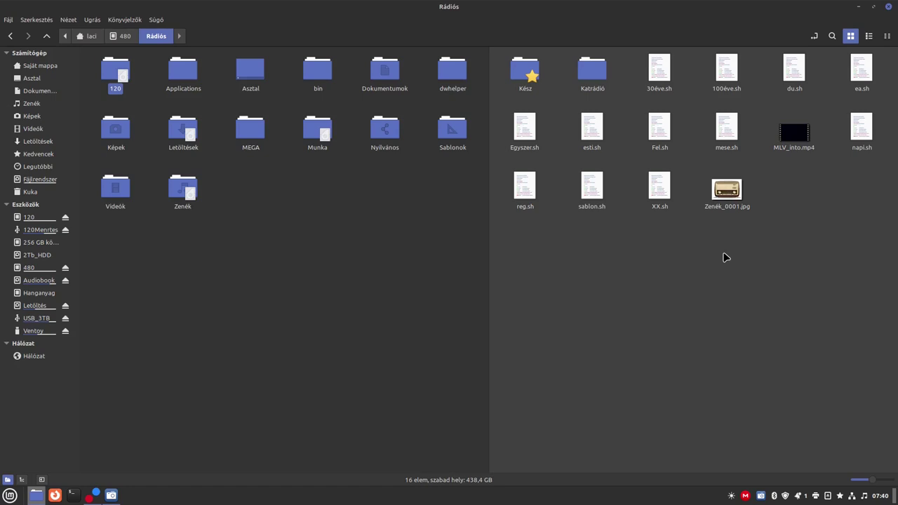
pyautogui.rightClick(591, 185)
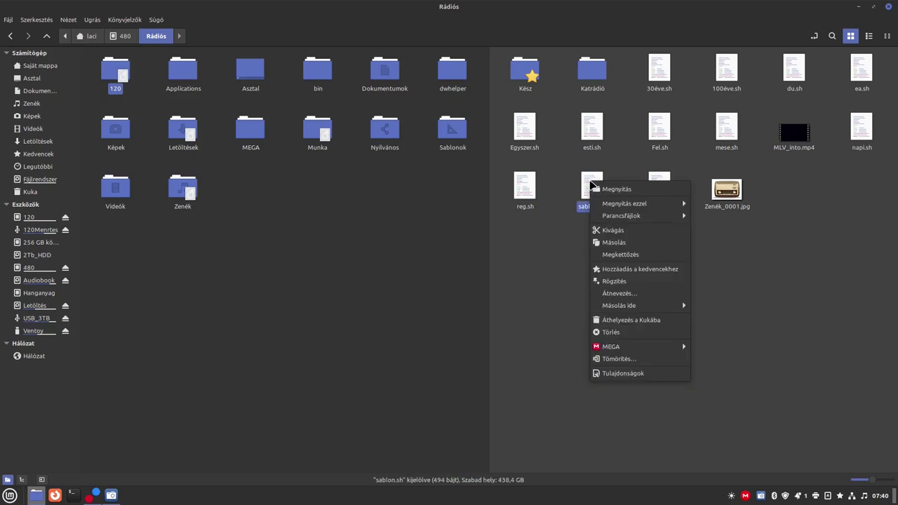
pyautogui.click(629, 254)
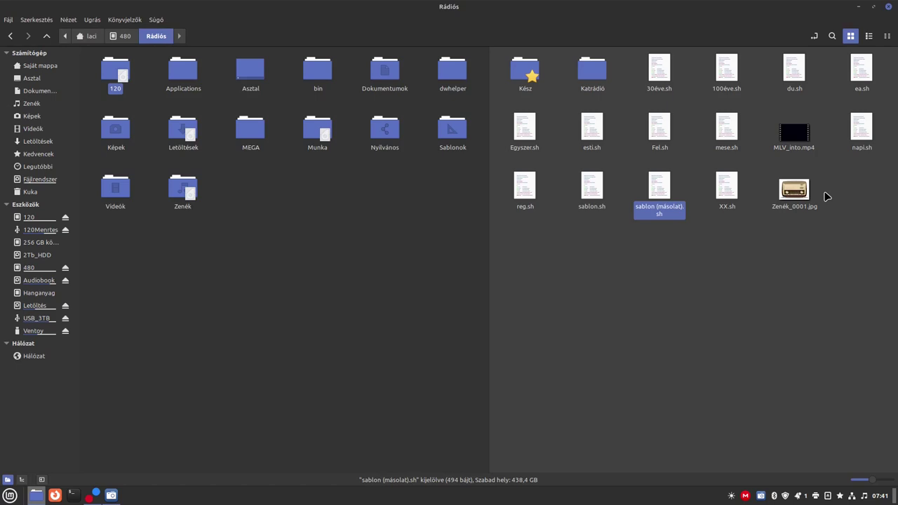
# Step: Review the view (Nézetek) and behavior (Viselkedés) settings in the file manager preferences and close them
pyautogui.click(47, 23)
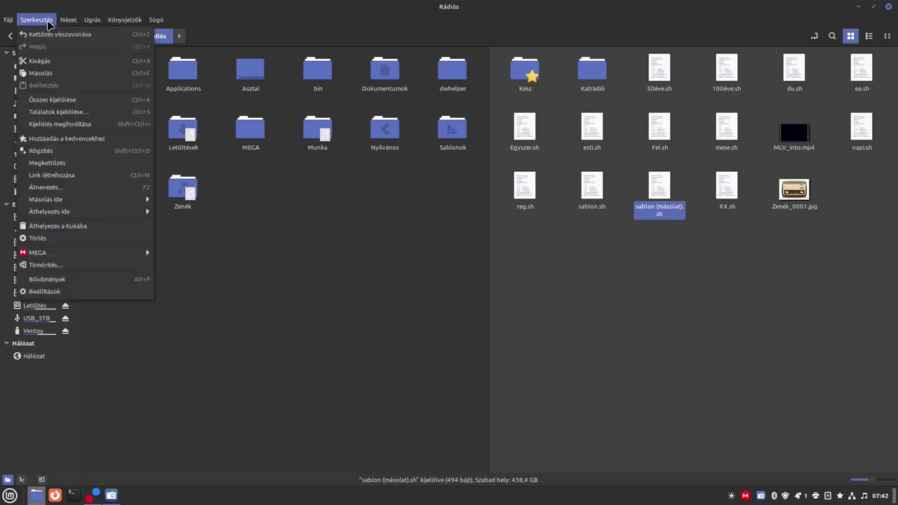
pyautogui.click(74, 291)
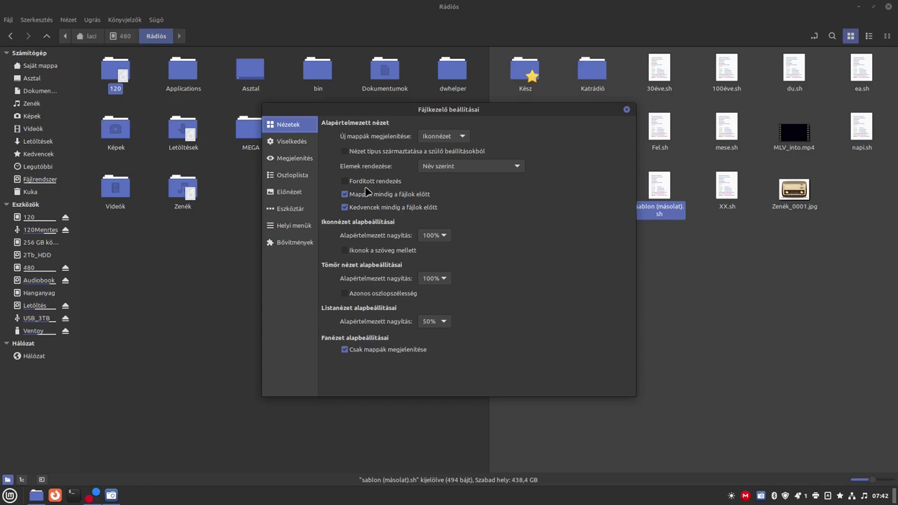
pyautogui.click(300, 144)
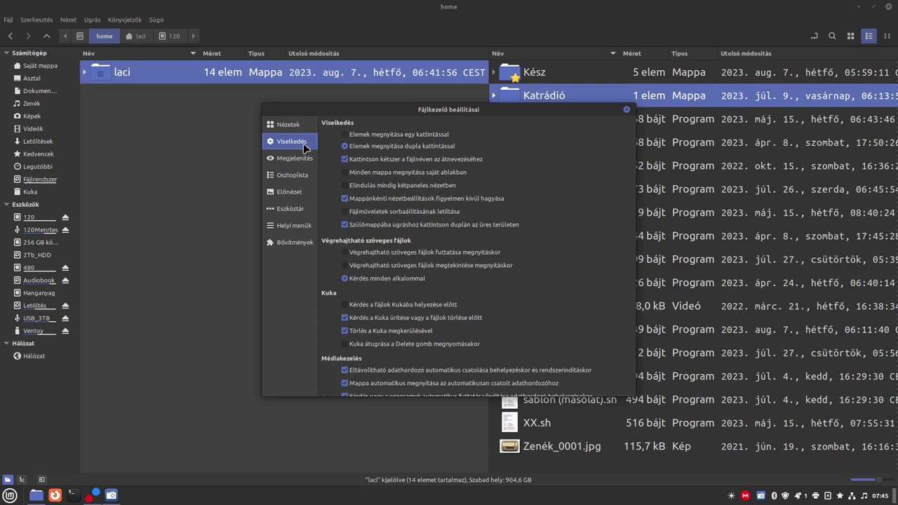
pyautogui.click(627, 109)
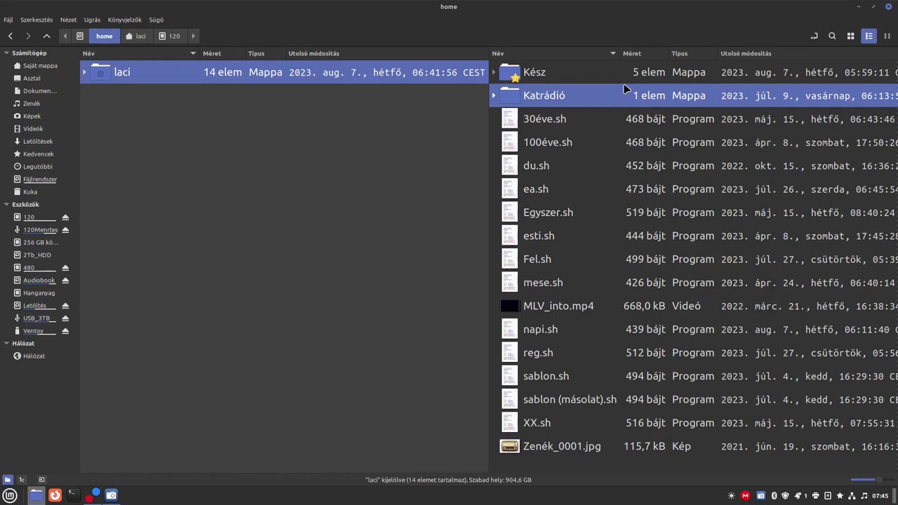
# Step: Add the Katrádió folder to the favorites and show the Kedvencek location in the first pane
pyautogui.click(510, 102)
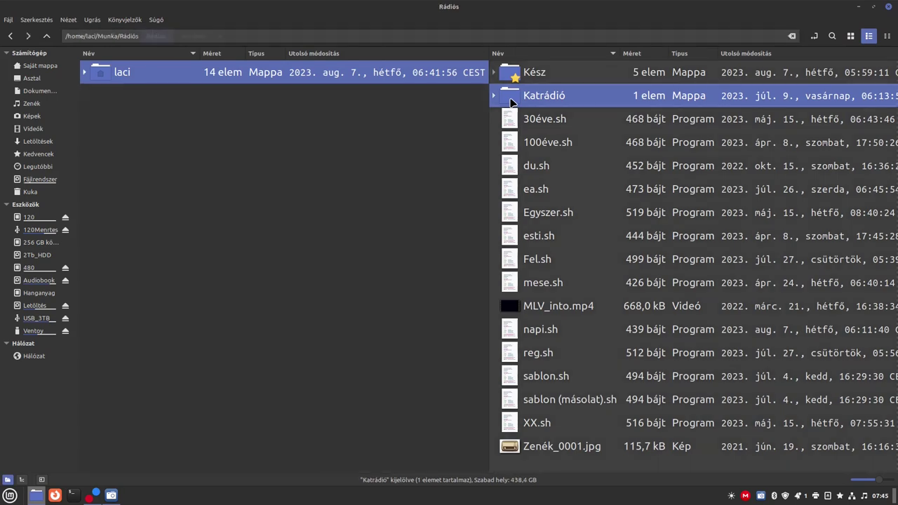
pyautogui.rightClick(511, 102)
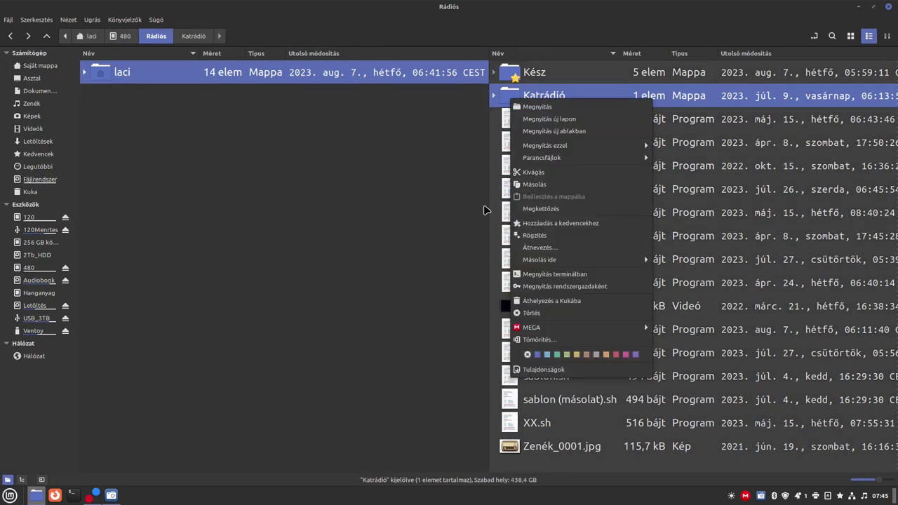
pyautogui.click(588, 228)
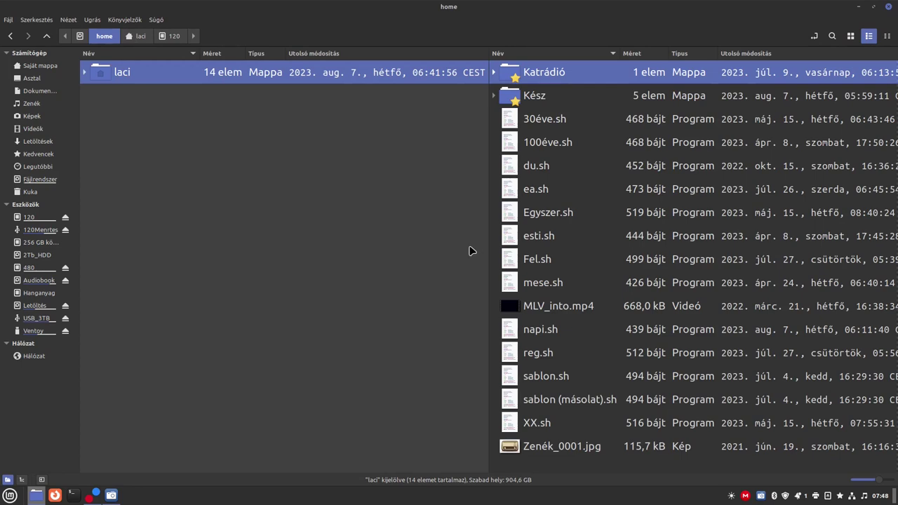
pyautogui.click(45, 154)
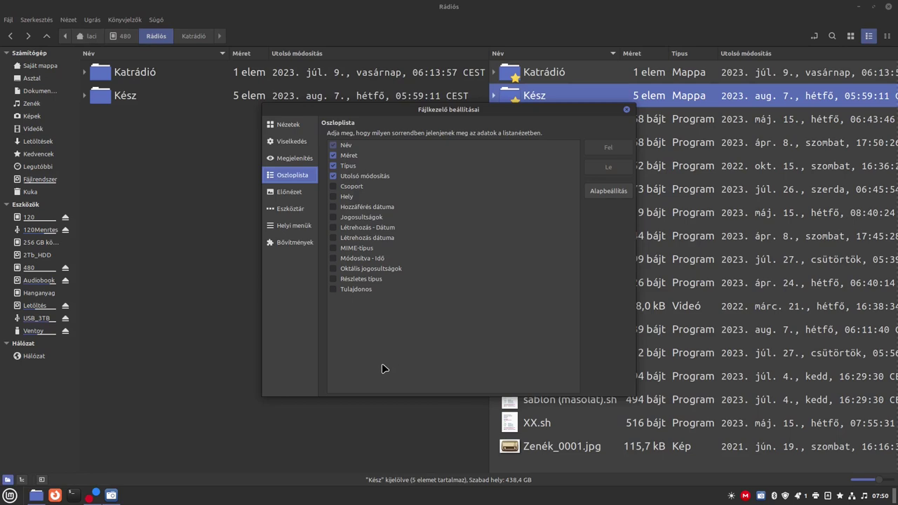
# Step: Close the preferences and examine which columns can be shown in the Rádiós folder's list view
pyautogui.press('Escape')
pyautogui.rightClick(645, 54)
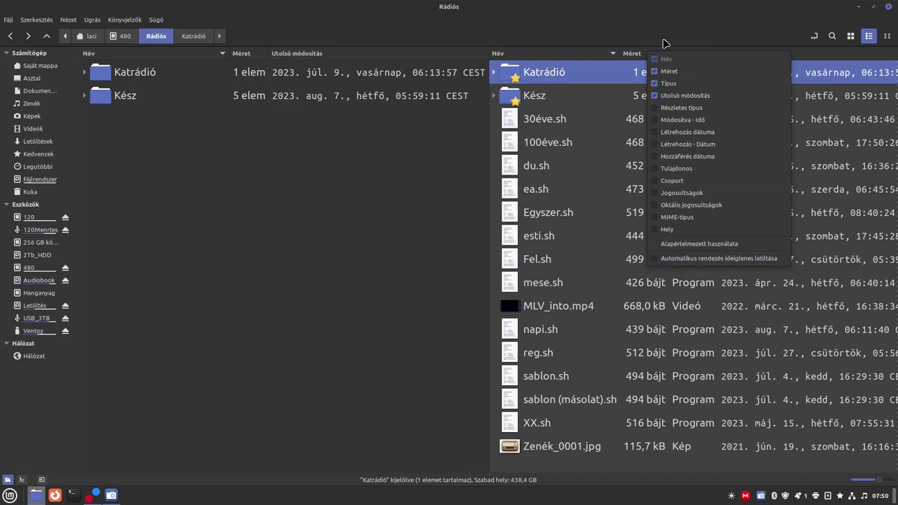
pyautogui.click(795, 388)
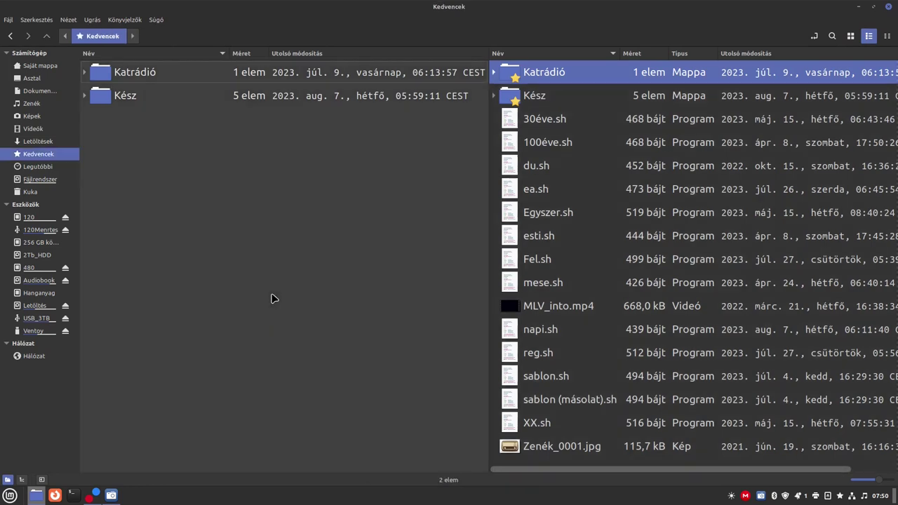
pyautogui.click(274, 299)
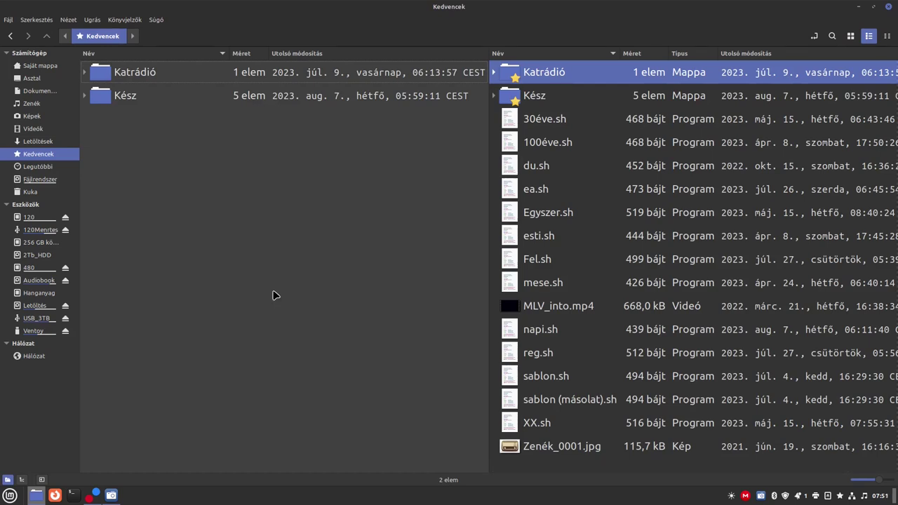
# Step: Enable the Áthelyezés ide entry for the selection's context menu in the file manager preferences and close them
pyautogui.click(28, 20)
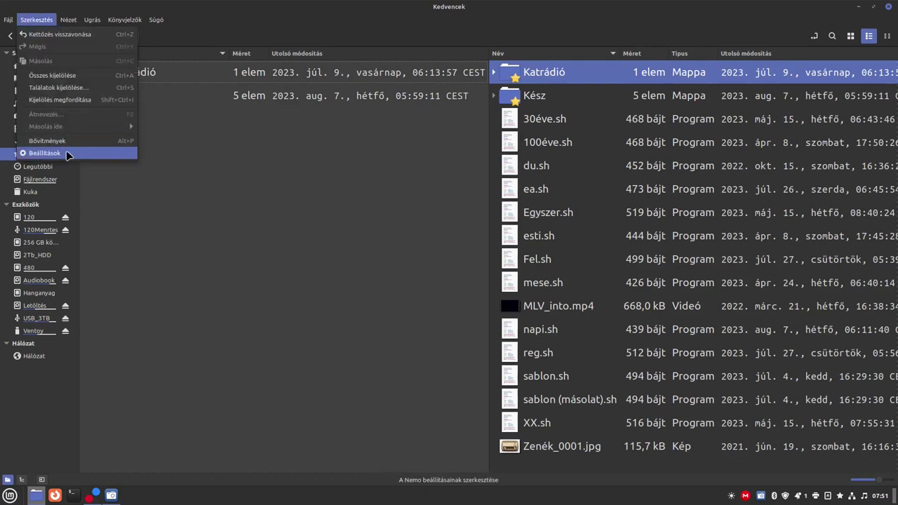
pyautogui.click(44, 153)
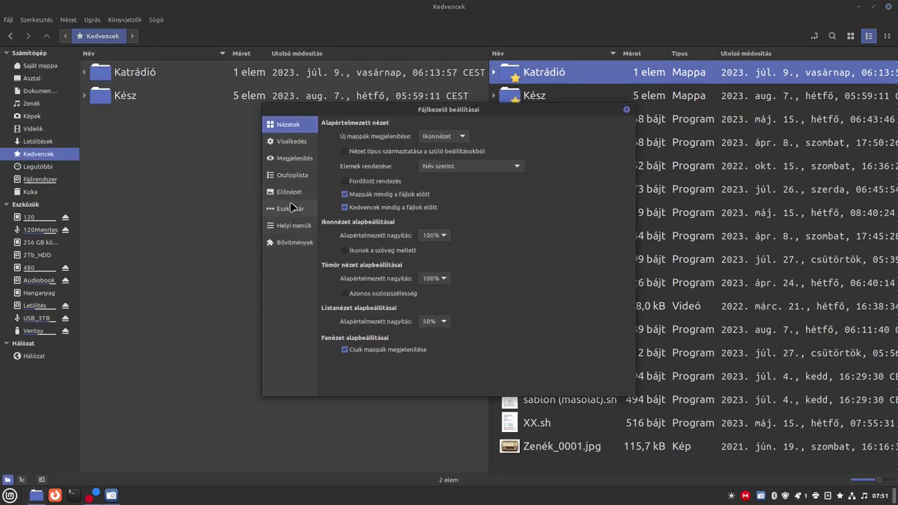
pyautogui.click(293, 225)
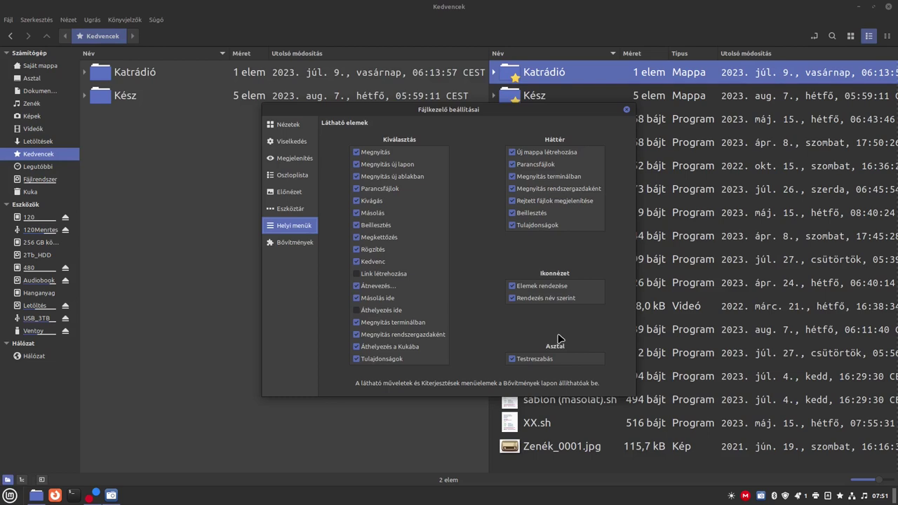
pyautogui.click(356, 311)
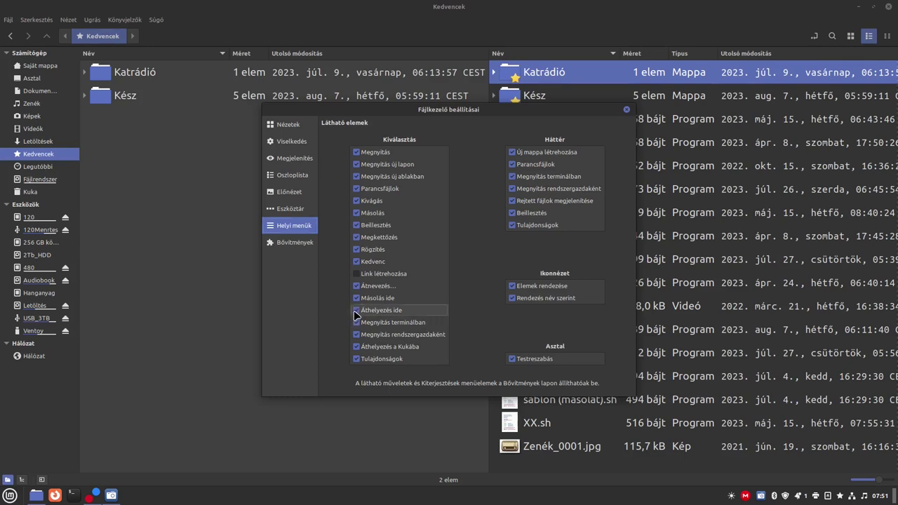
pyautogui.click(627, 111)
# Step: Review the Áthelyezés ide destinations for du.sh, including the folder chooser, and close it without moving the file
pyautogui.click(552, 174)
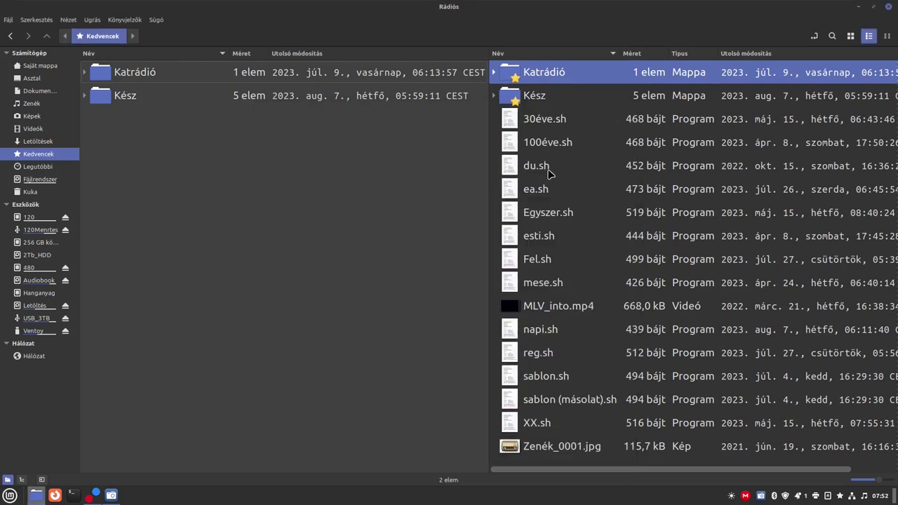
pyautogui.click(524, 167)
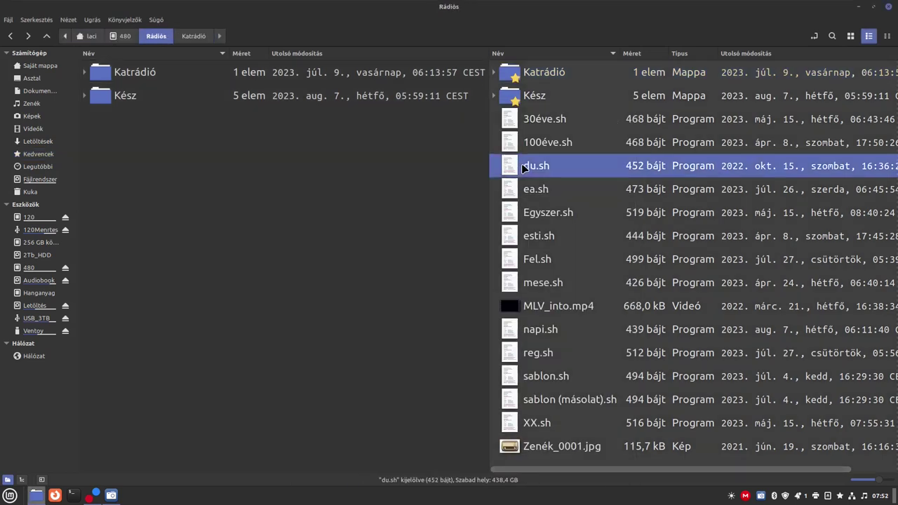
pyautogui.rightClick(525, 167)
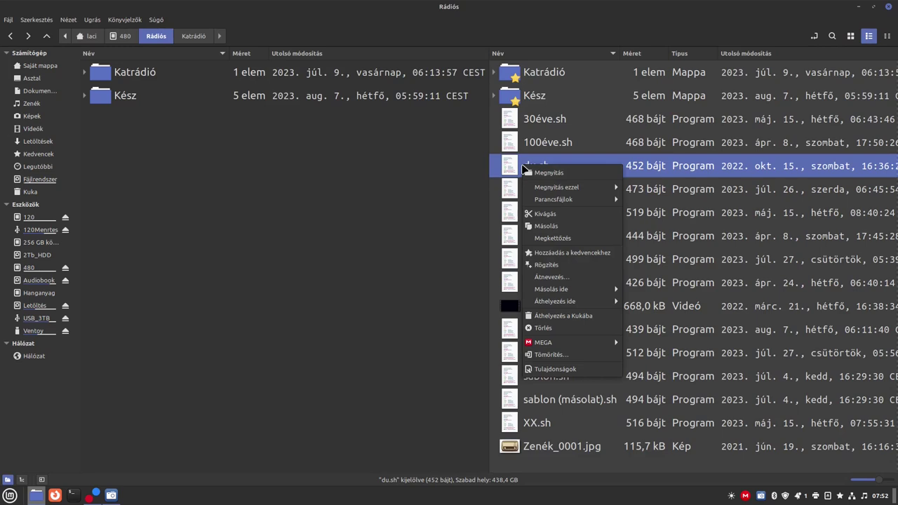
pyautogui.moveTo(552, 293)
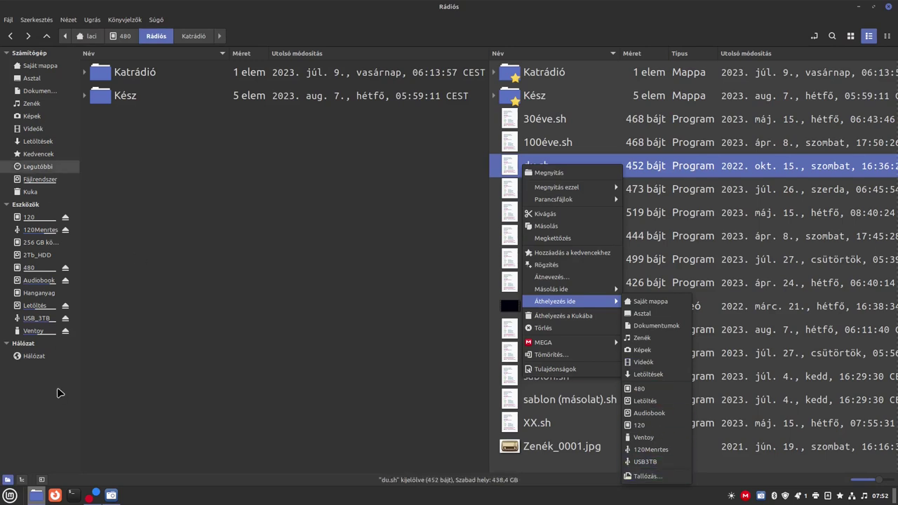
pyautogui.click(667, 477)
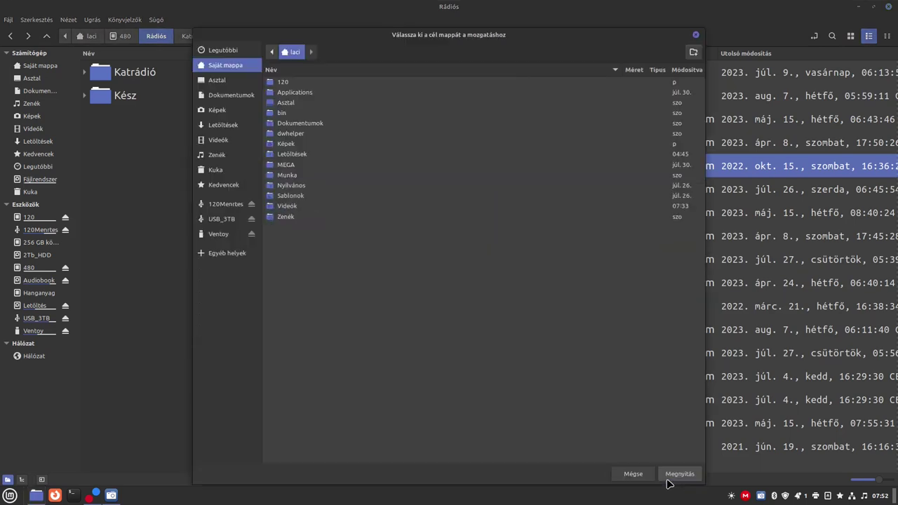
pyautogui.click(694, 35)
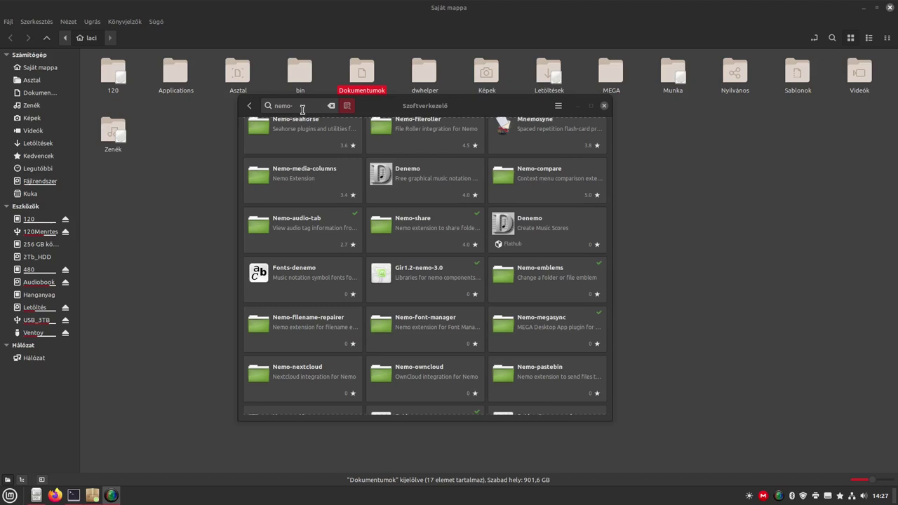
# Step: Review the nemo- packages in the maximized Software Manager and close it
pyautogui.click(591, 106)
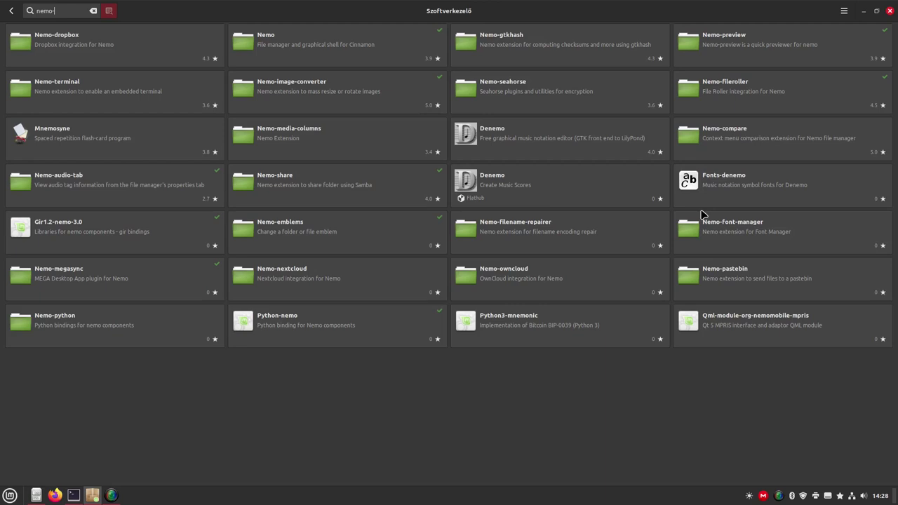
pyautogui.click(889, 11)
# Step: Open the Munka folder and show the Emblémák settings in the Új folder's properties
pyautogui.doubleClick(672, 74)
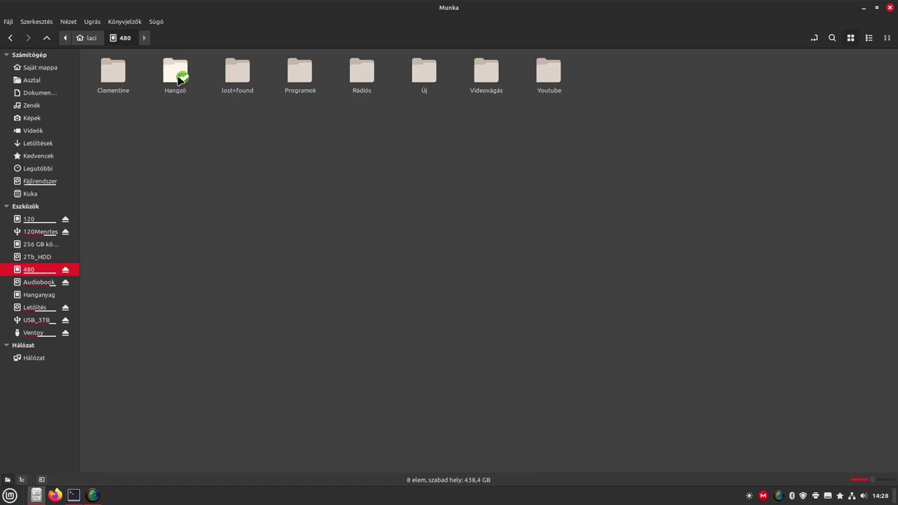
pyautogui.click(425, 84)
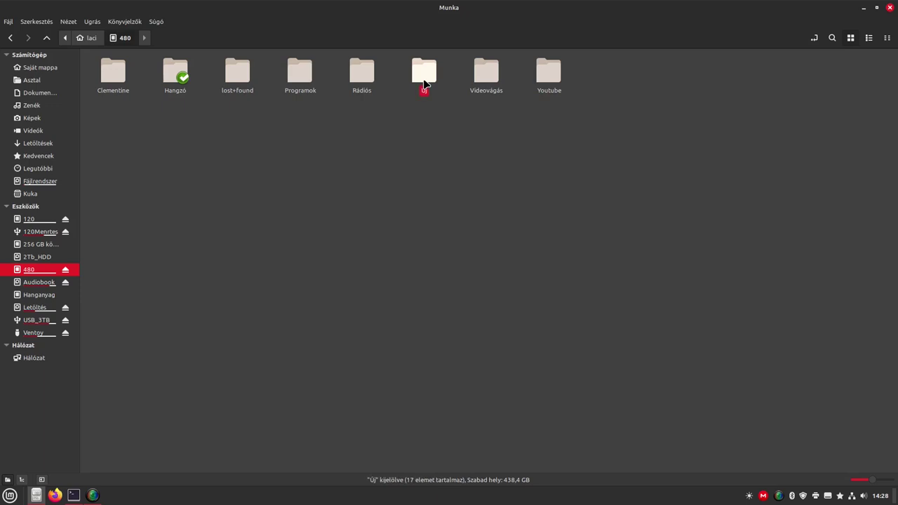
pyautogui.rightClick(424, 85)
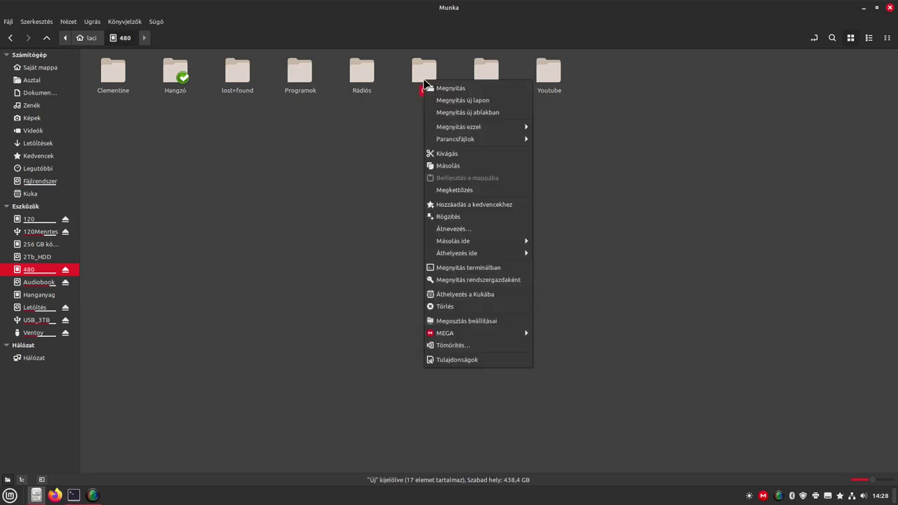
pyautogui.click(453, 360)
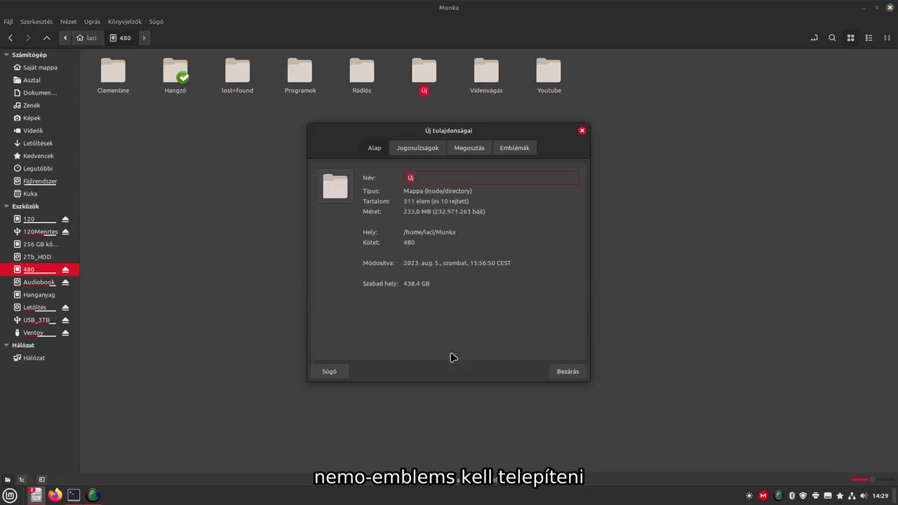
pyautogui.click(528, 154)
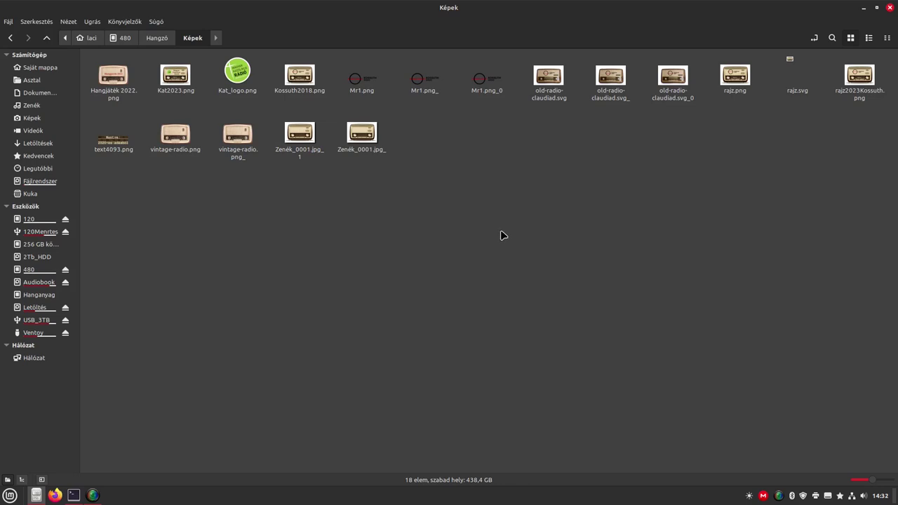
# Step: Preview the images Zenék_0001.jpg_1 and old-radio-claudiad.svg in the Képek folder, closing each preview
pyautogui.click(309, 133)
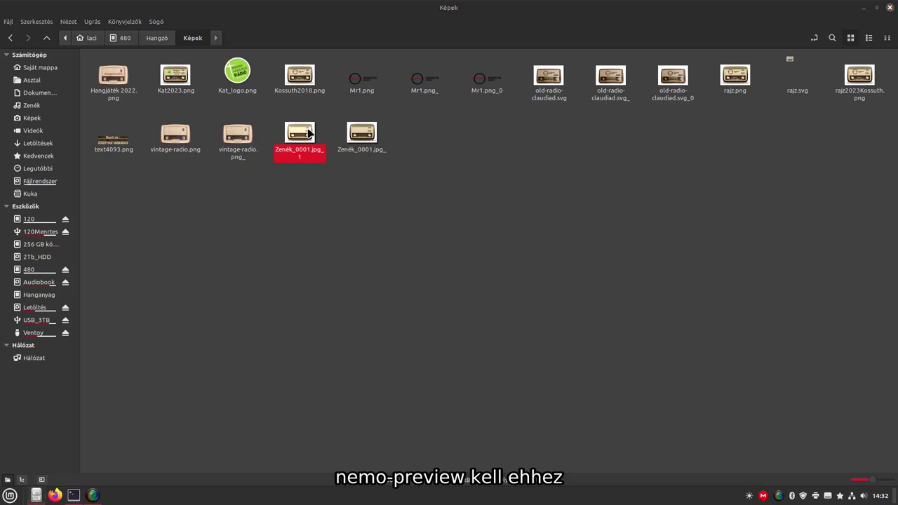
pyautogui.press('space')
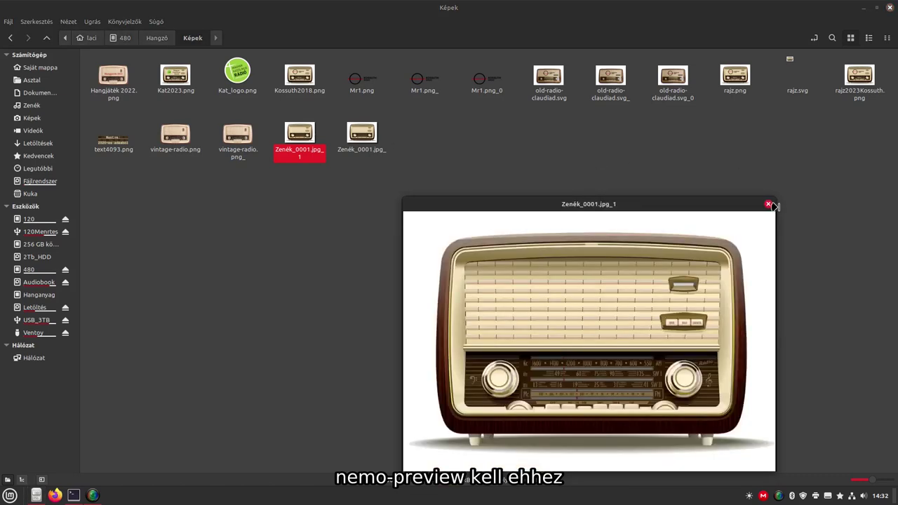
pyautogui.click(770, 205)
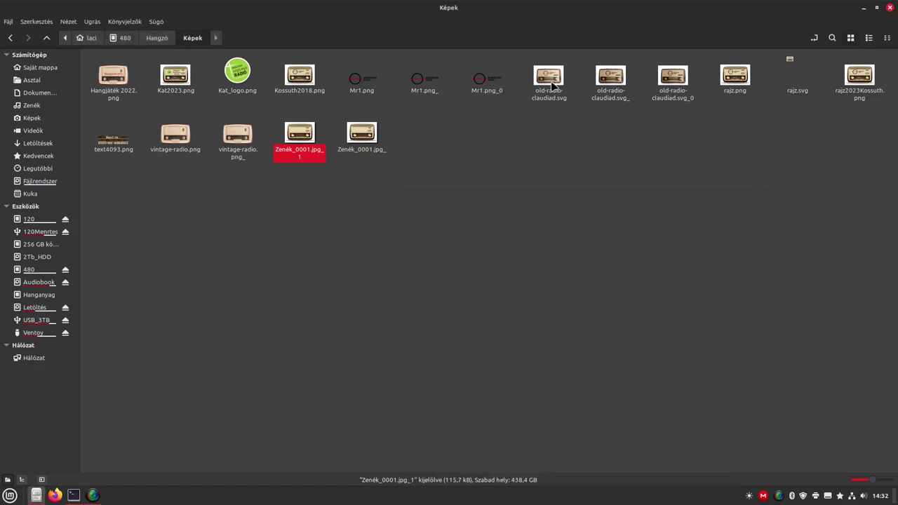
pyautogui.click(550, 82)
pyautogui.press('space')
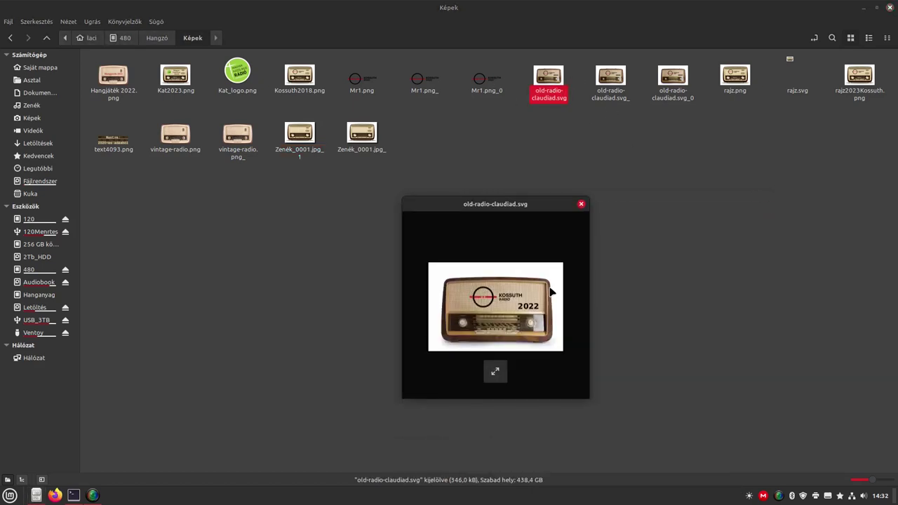
pyautogui.click(581, 205)
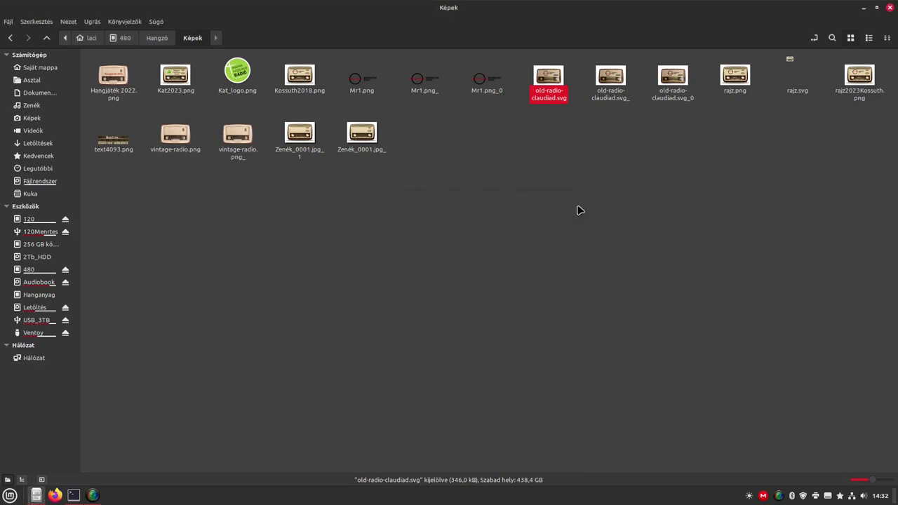
pyautogui.press('Down')
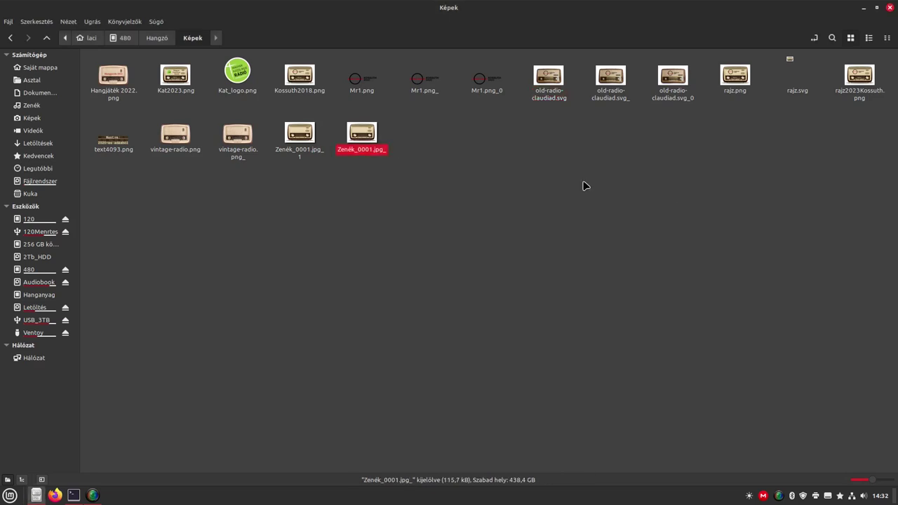
# Step: Review the image resizing options for vintage-radio.png and cancel without resizing
pyautogui.rightClick(168, 141)
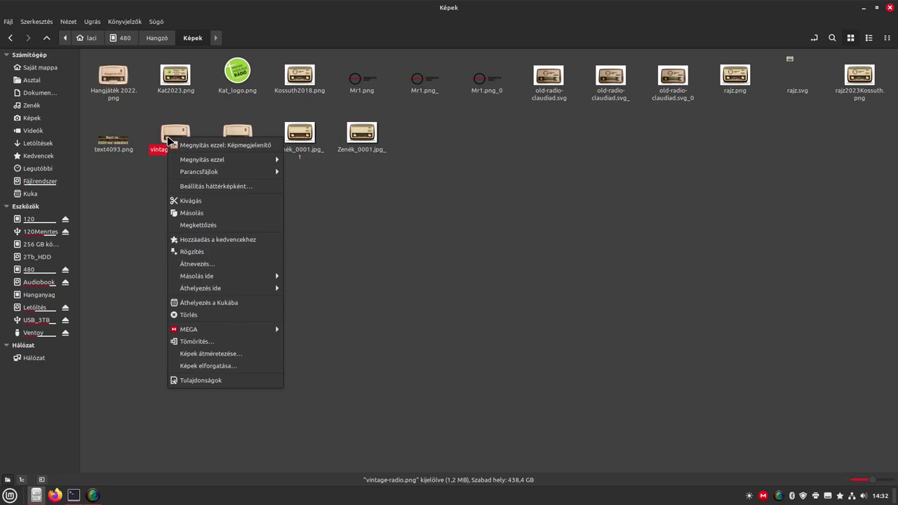
pyautogui.click(433, 359)
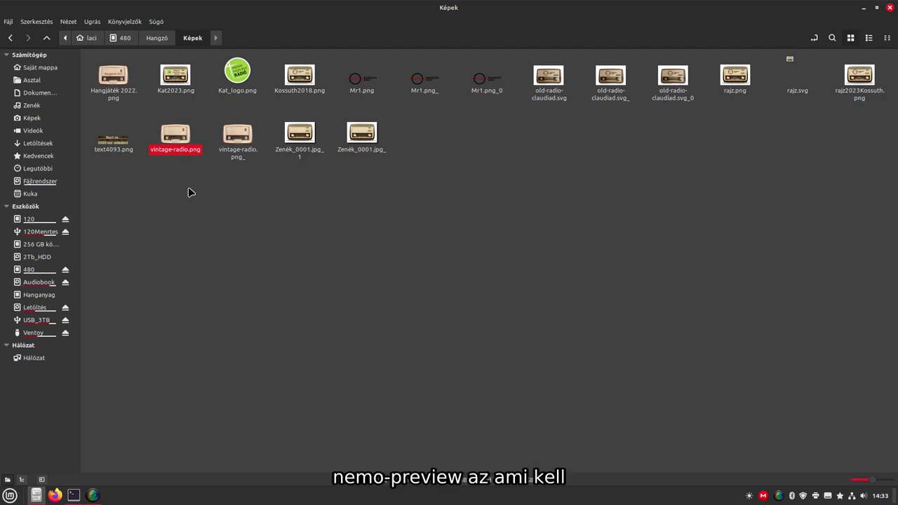
pyautogui.rightClick(181, 142)
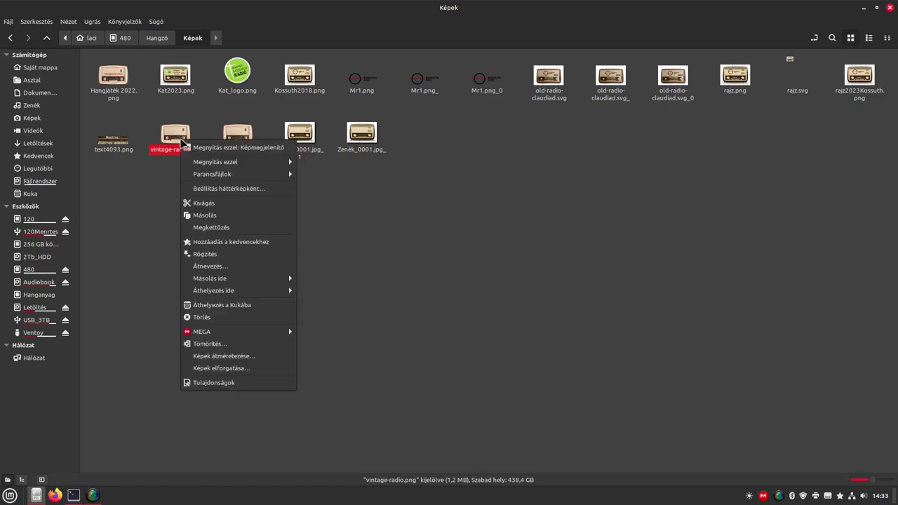
pyautogui.click(249, 359)
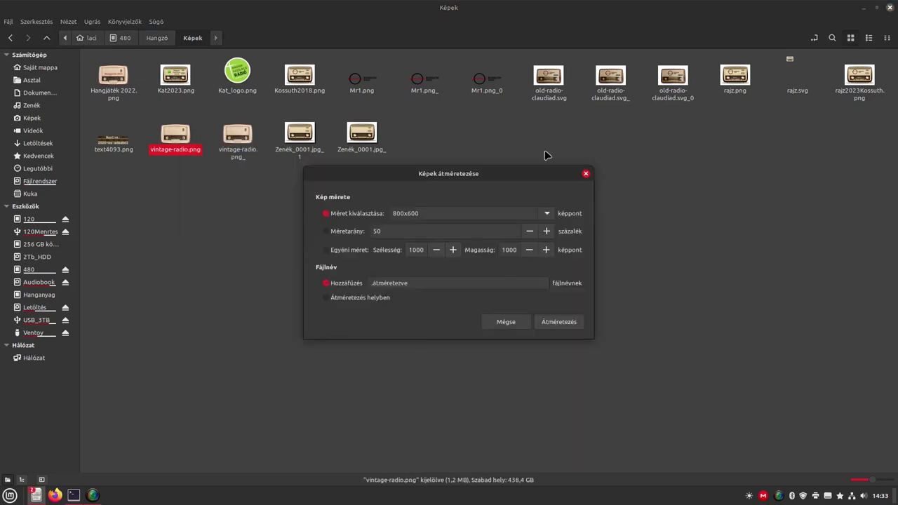
pyautogui.click(521, 325)
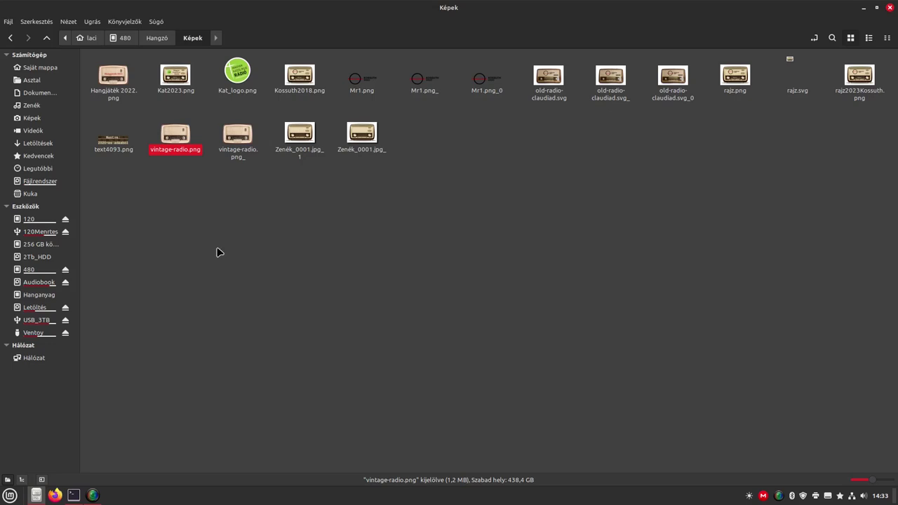
# Step: Review the image rotation options for vintage-radio.png and close them without rotating
pyautogui.rightClick(167, 141)
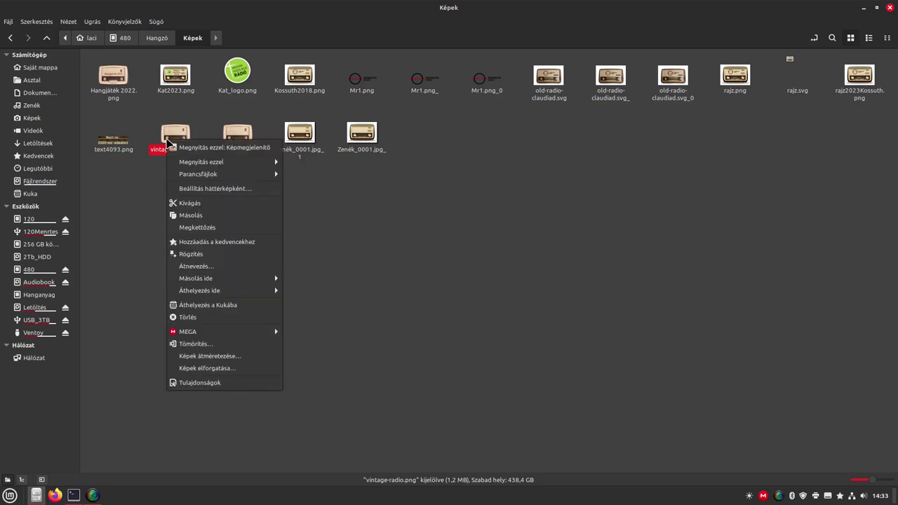
pyautogui.click(232, 369)
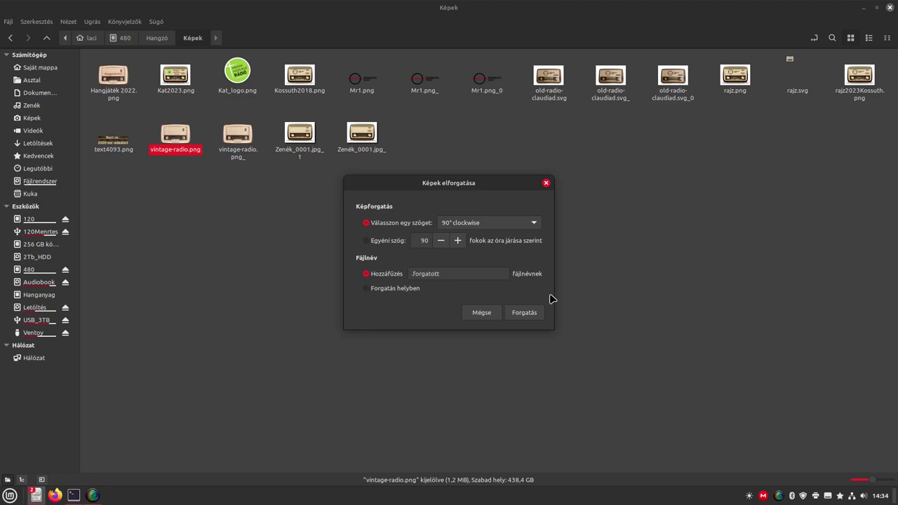
pyautogui.click(546, 183)
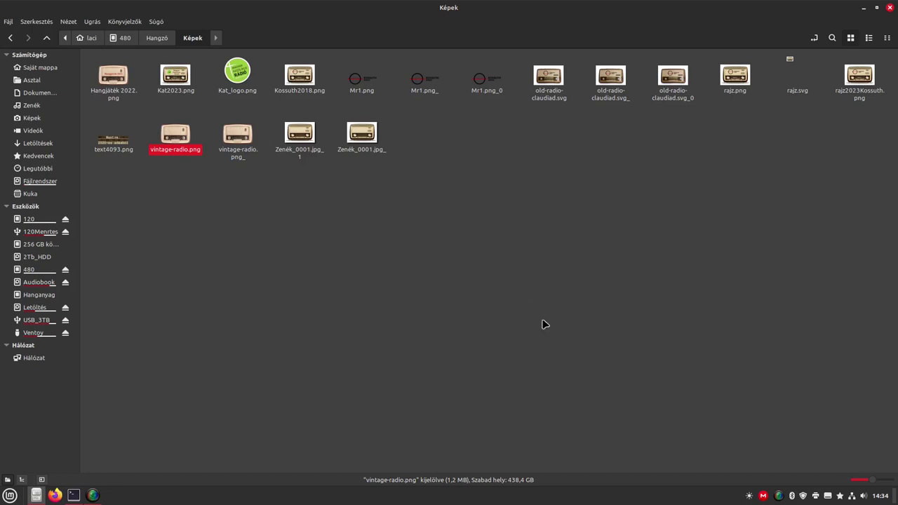
# Step: Check the MEGA sync status and the MEGA upload option for vintage-radio.png, and show the MEGA transfer status again
pyautogui.click(763, 496)
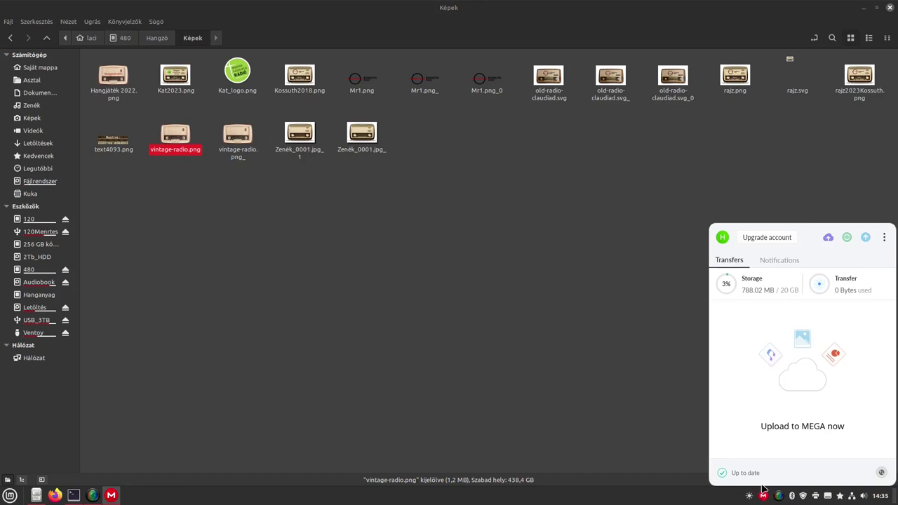
pyautogui.click(577, 361)
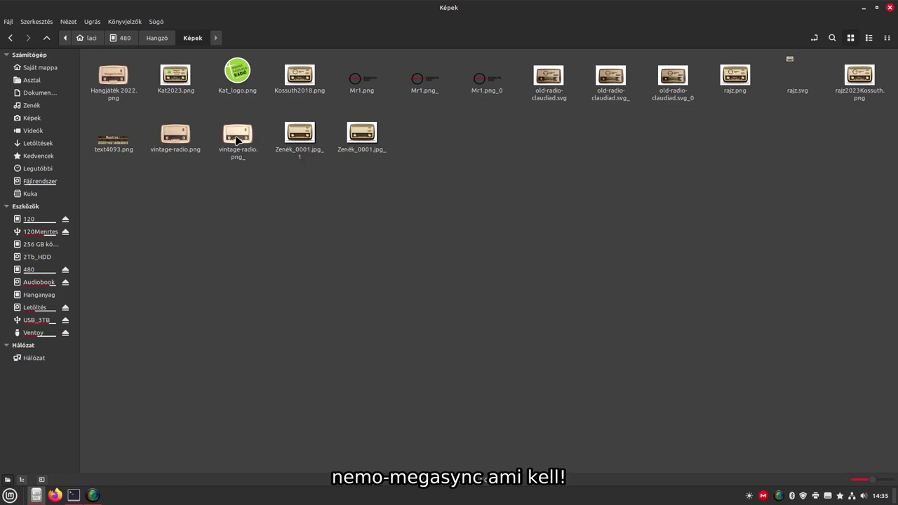
pyautogui.click(176, 149)
pyautogui.rightClick(176, 150)
pyautogui.moveTo(184, 338)
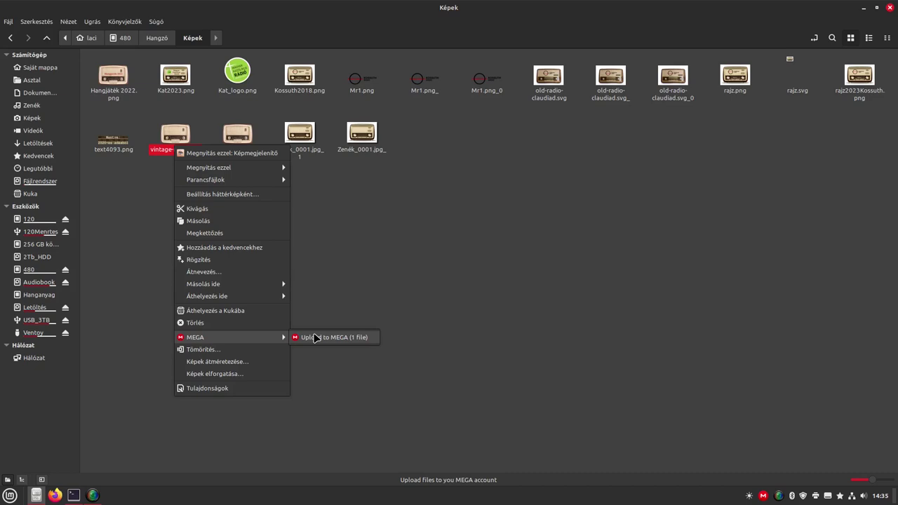
pyautogui.click(425, 289)
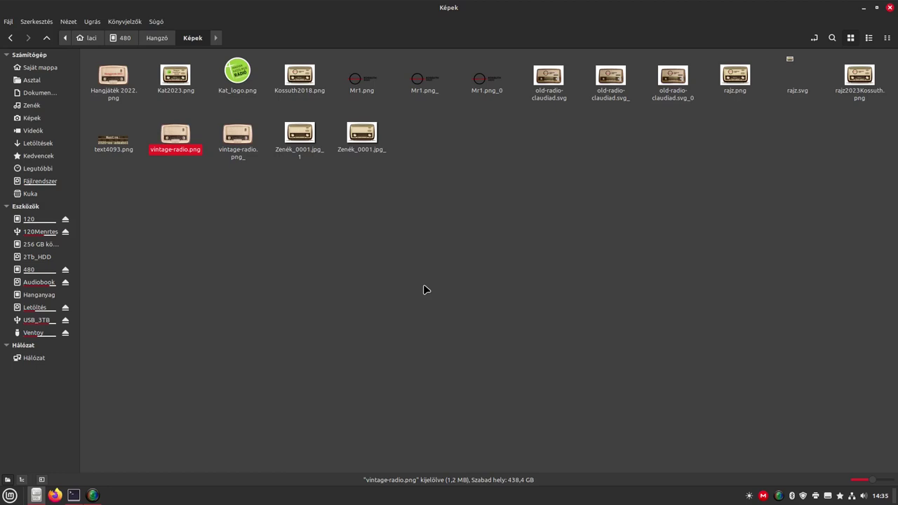
pyautogui.click(763, 496)
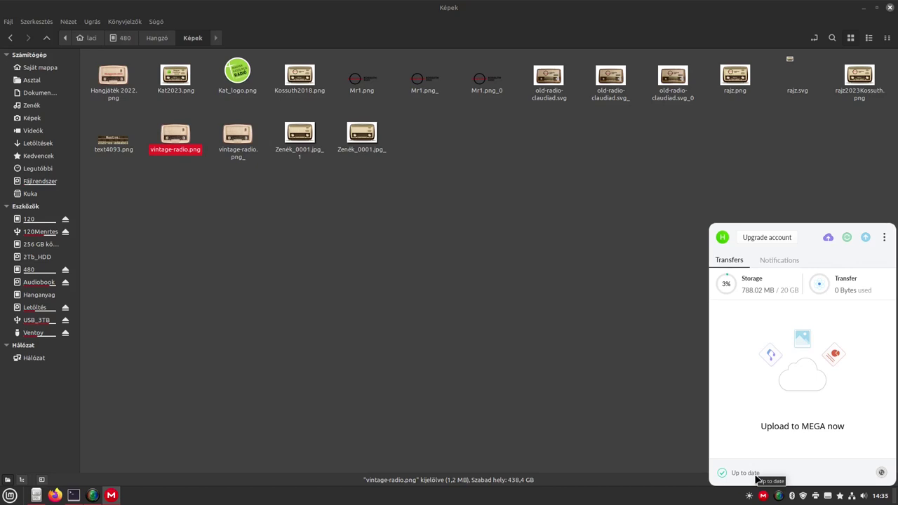
# Step: Close the MEGA transfer status, check it once more, and close it again
pyautogui.click(559, 349)
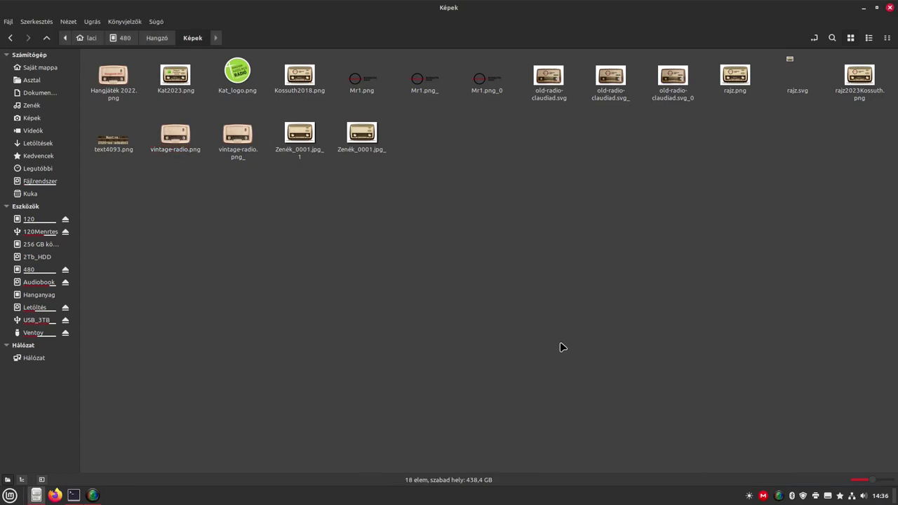
pyautogui.click(763, 496)
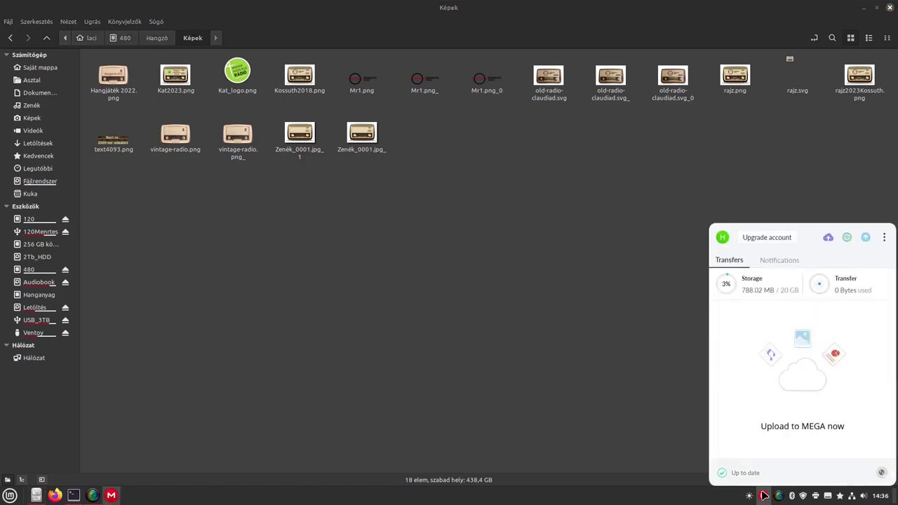
pyautogui.click(500, 401)
# Step: Upload vintage-radio.png to the MEGA folder /MEGAsync Uploads
pyautogui.rightClick(169, 142)
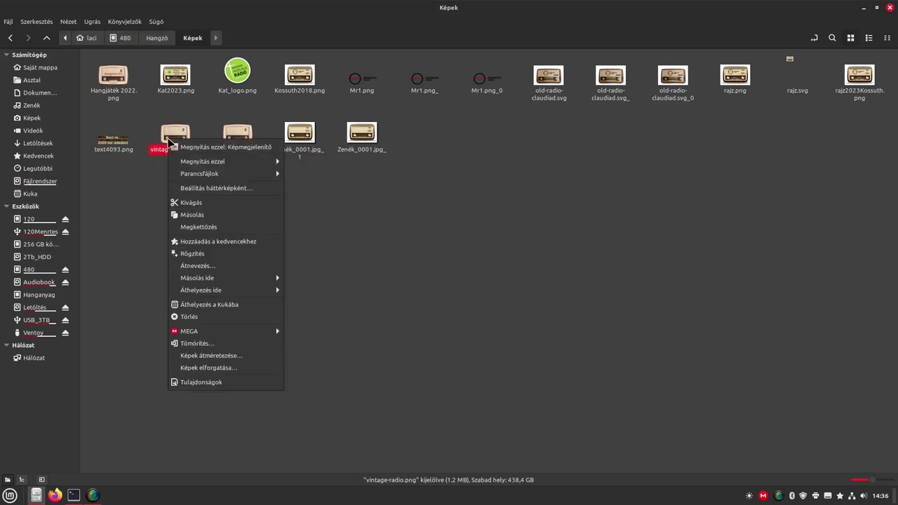
pyautogui.moveTo(237, 332)
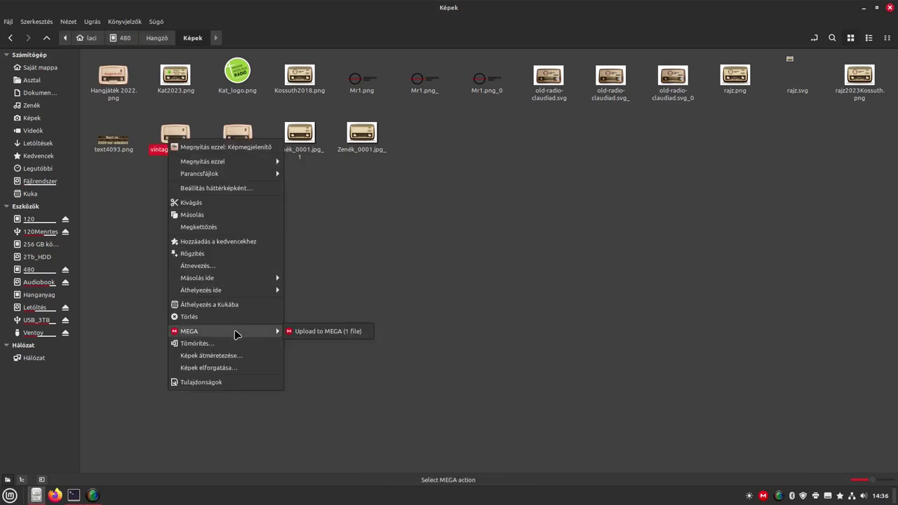
pyautogui.click(308, 333)
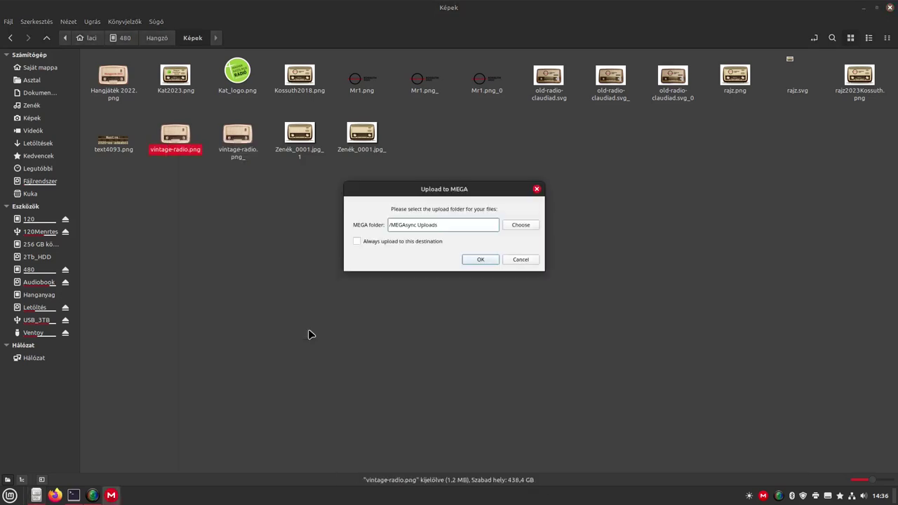
pyautogui.click(481, 261)
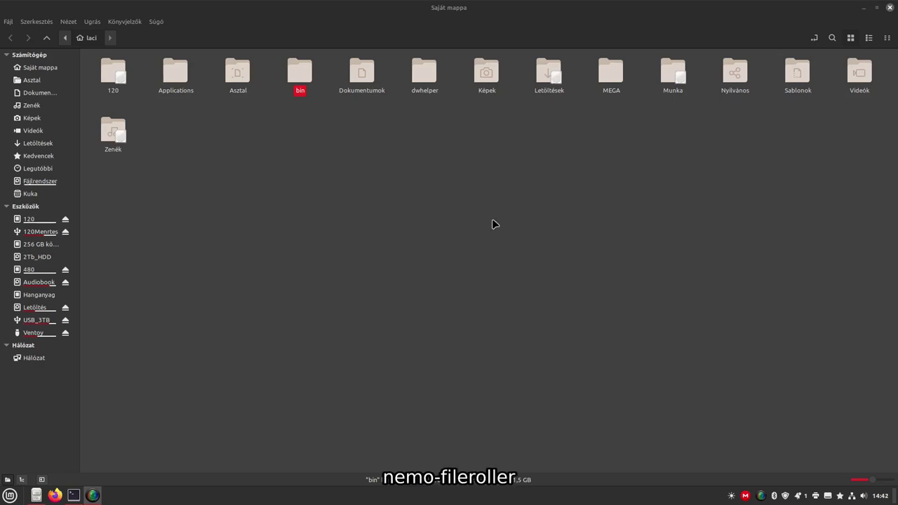
# Step: Review the compression options for the bin folder, trying the .tar.7z format and checking the other archive formats
pyautogui.click(297, 87)
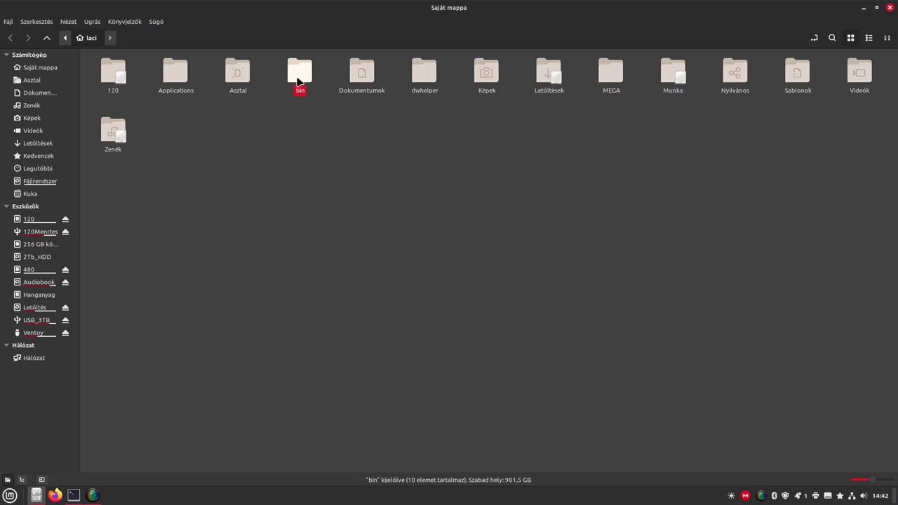
pyautogui.rightClick(296, 87)
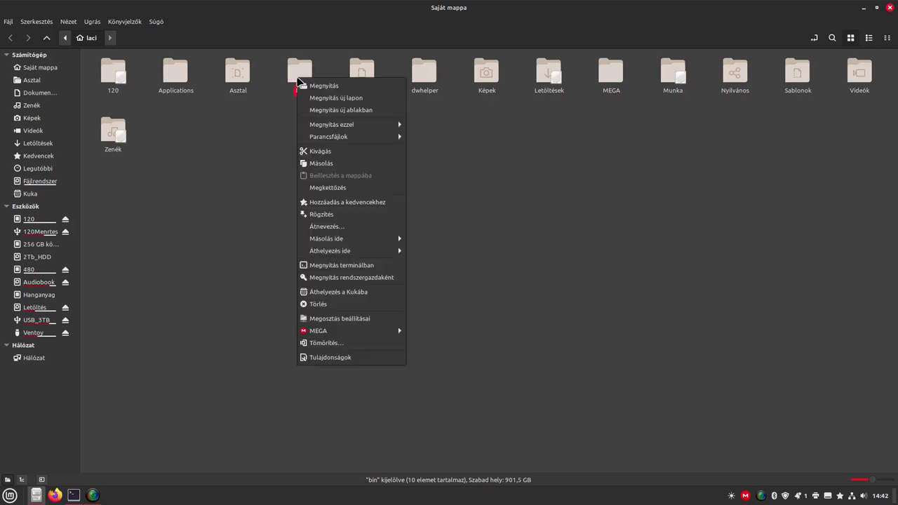
pyautogui.click(317, 343)
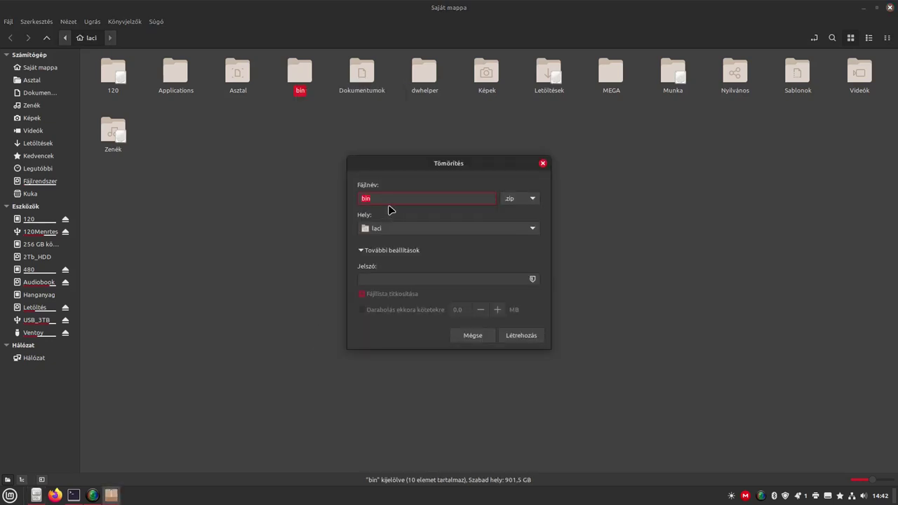
pyautogui.click(531, 200)
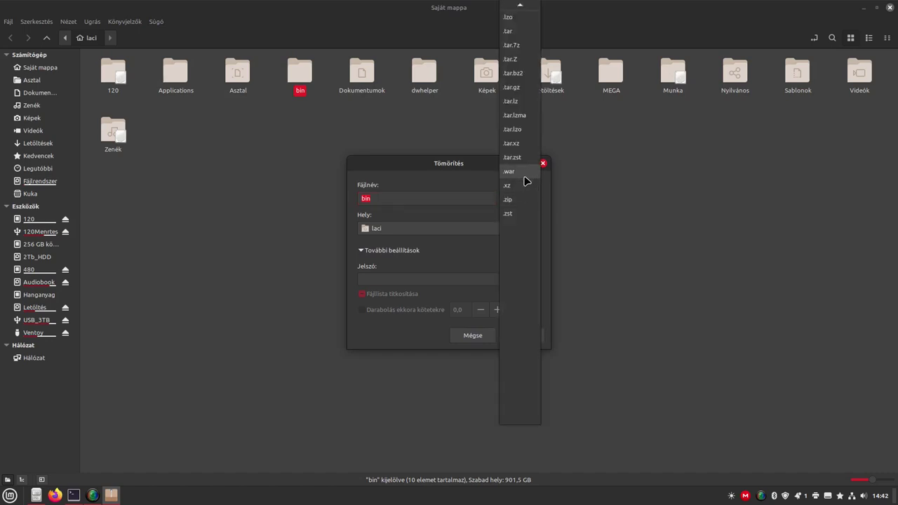
pyautogui.click(512, 45)
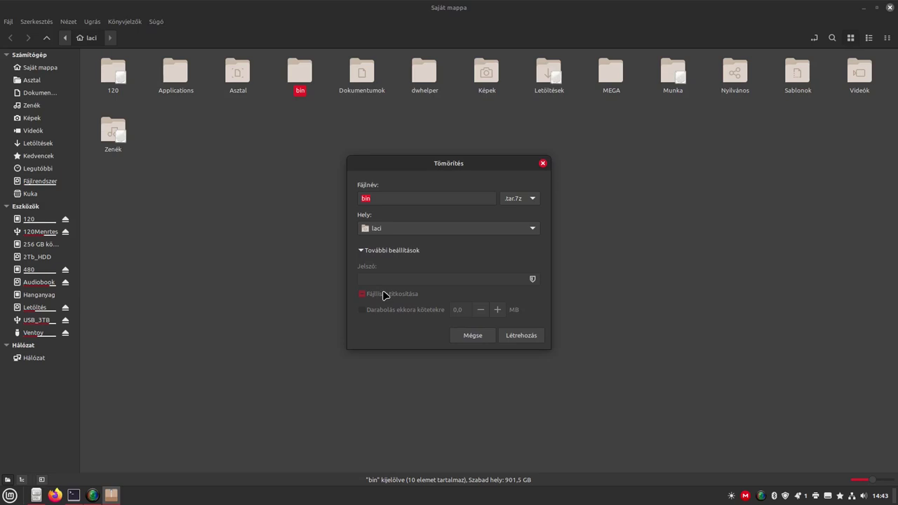
pyautogui.click(522, 200)
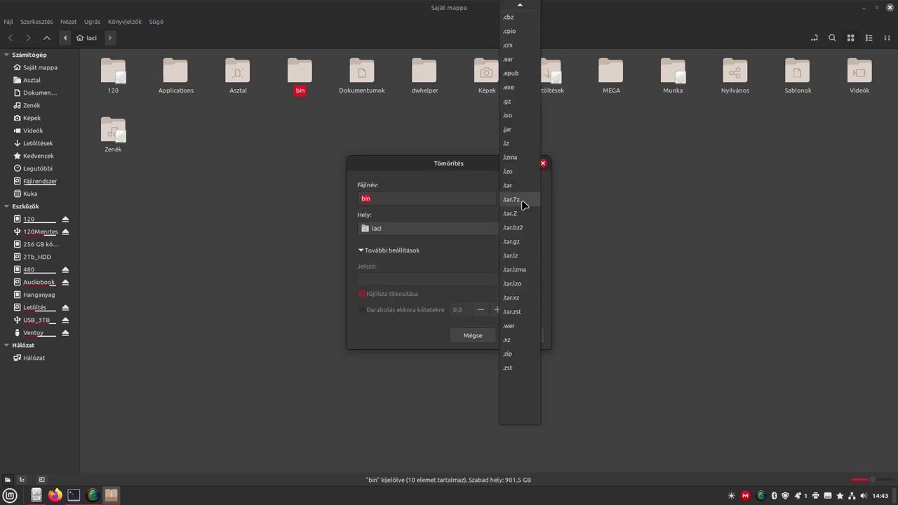
pyautogui.click(526, 191)
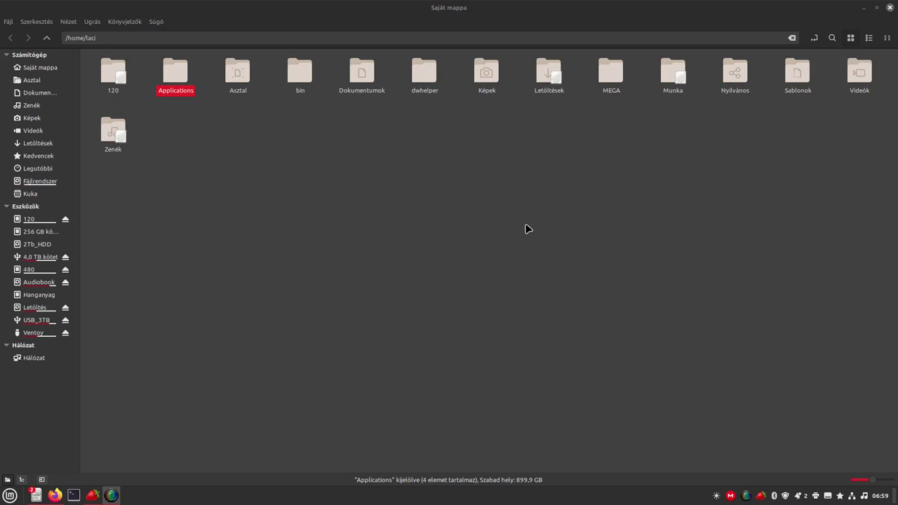
# Step: Run the tart script in the home folder, then view the generated tartalom.txt and close it
pyautogui.rightClick(223, 160)
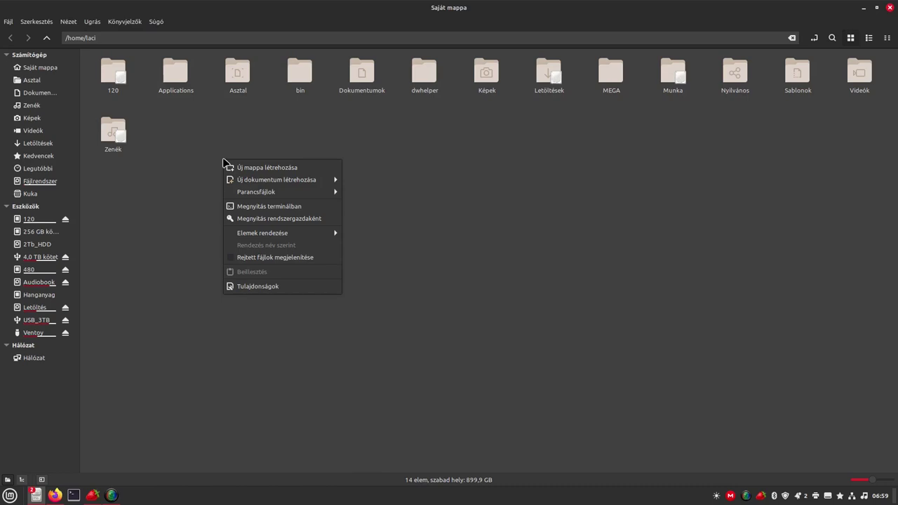
pyautogui.moveTo(244, 196)
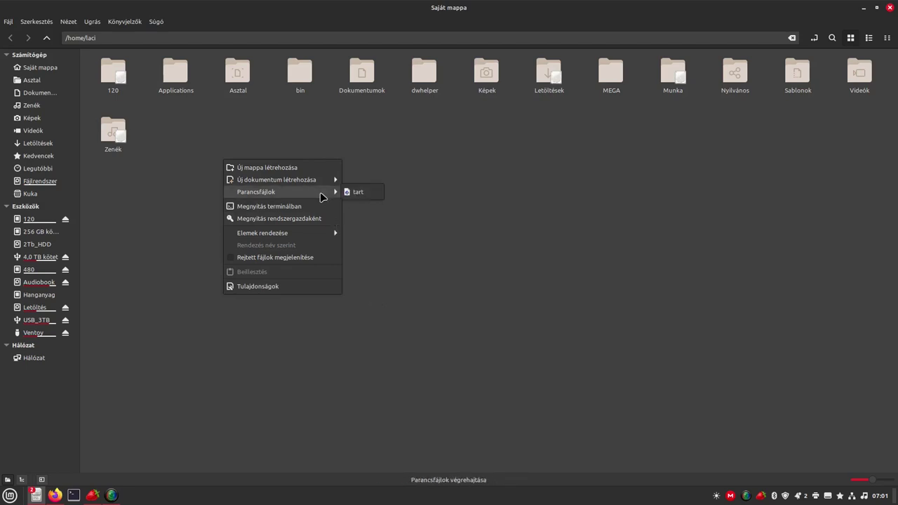
pyautogui.click(359, 192)
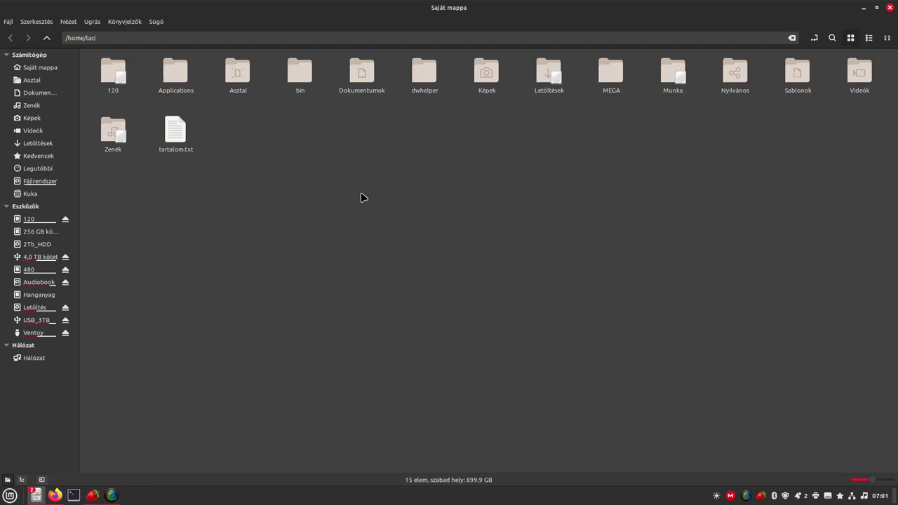
pyautogui.doubleClick(175, 132)
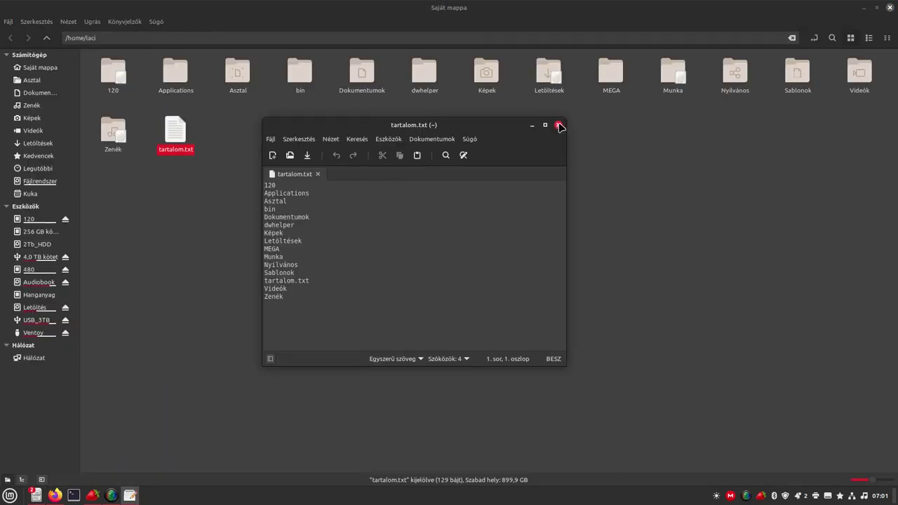
pyautogui.click(558, 124)
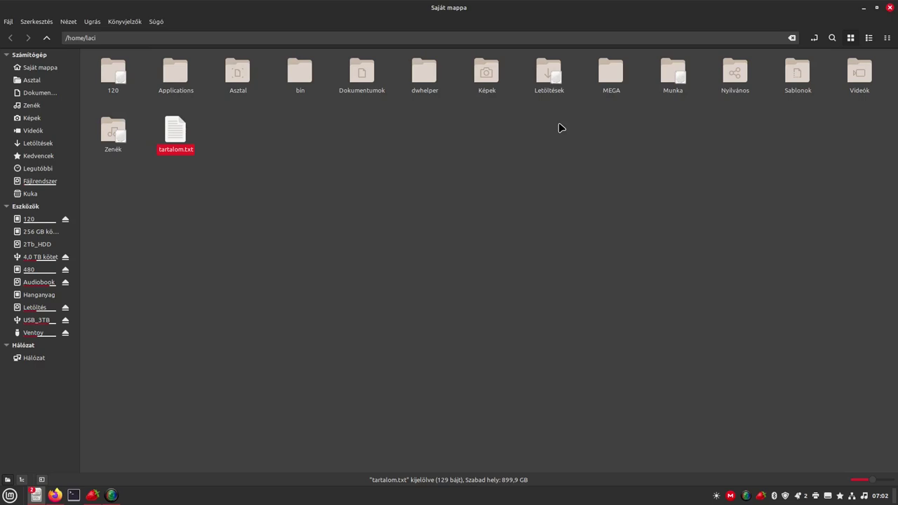
# Step: Permanently delete tartalom.txt from the home folder
pyautogui.rightClick(190, 152)
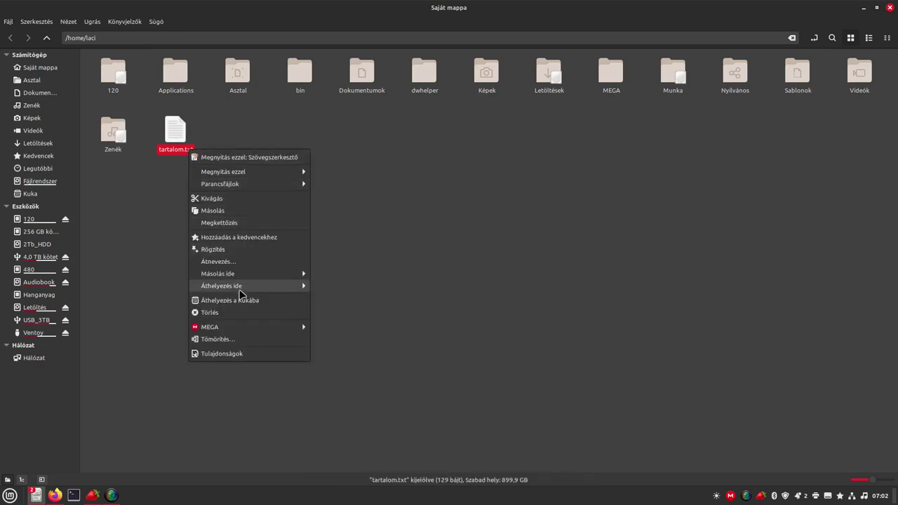
pyautogui.click(218, 311)
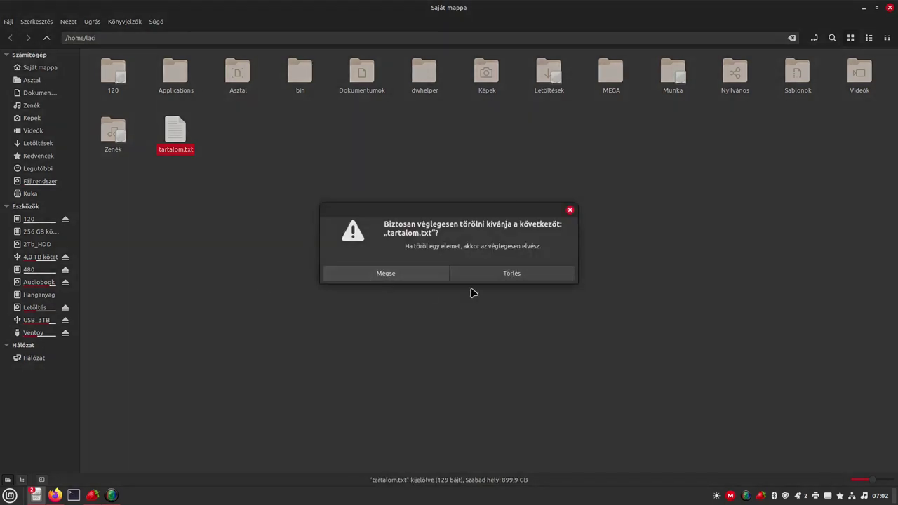
pyautogui.click(499, 276)
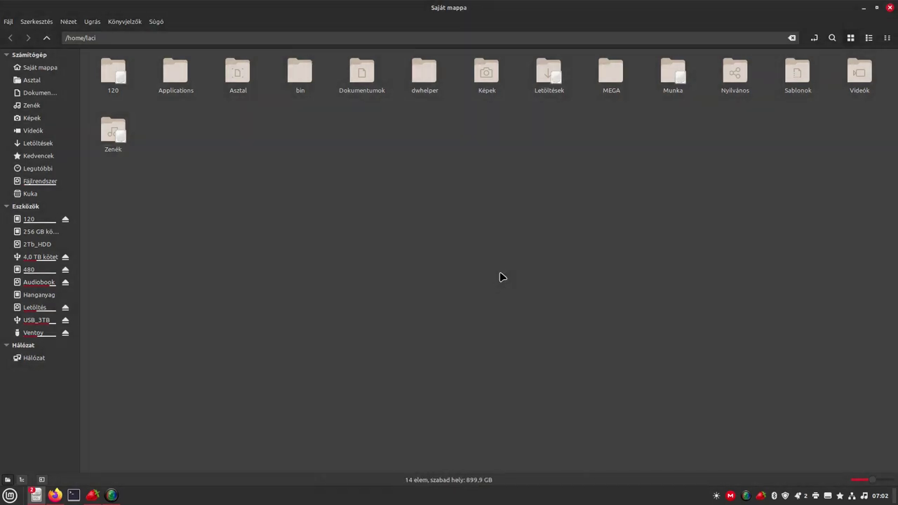
# Step: Examine the installed actions, scripts and extensions in the file manager's preferences, and close the preferences
pyautogui.moveTo(37, 495)
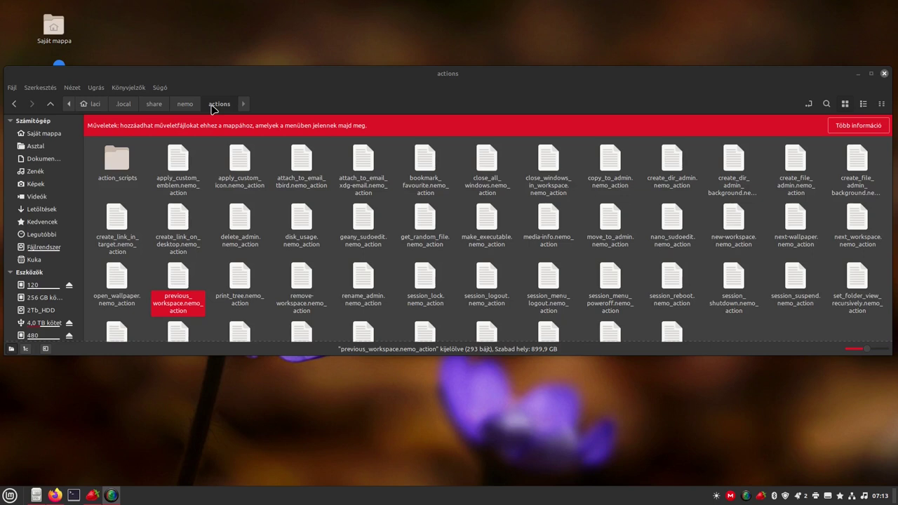
pyautogui.click(37, 89)
pyautogui.click(54, 359)
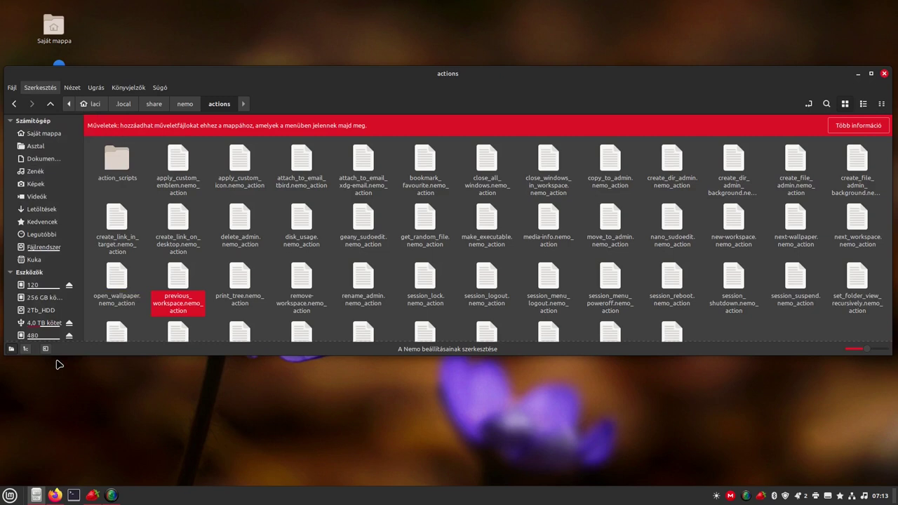
pyautogui.click(288, 245)
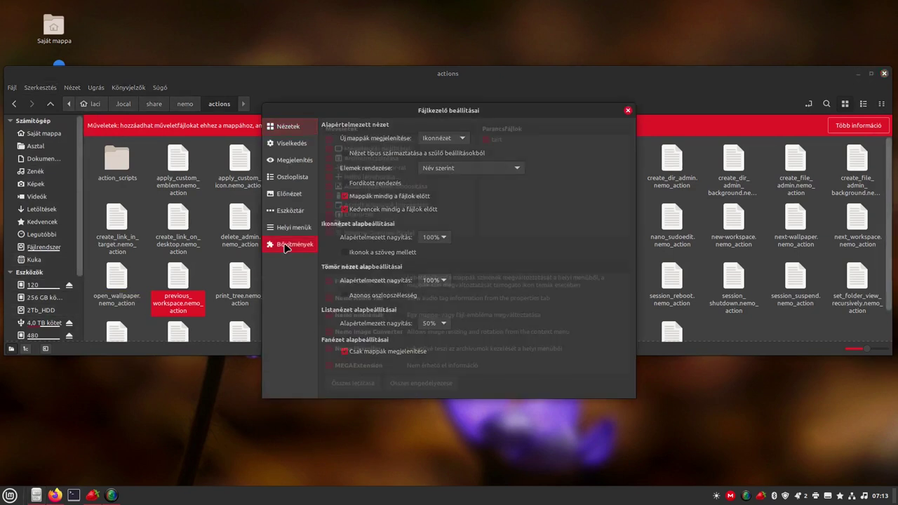
pyautogui.moveTo(470, 141); pyautogui.dragTo(476, 239)
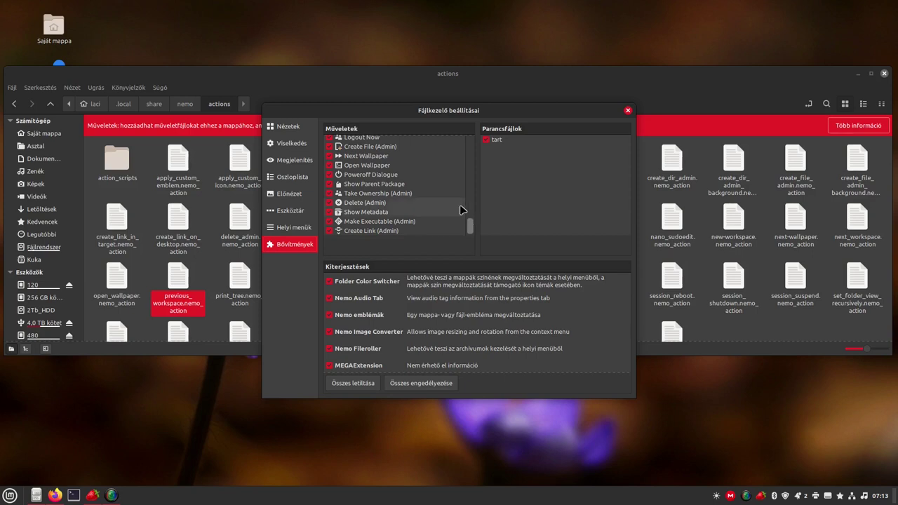
pyautogui.click(628, 110)
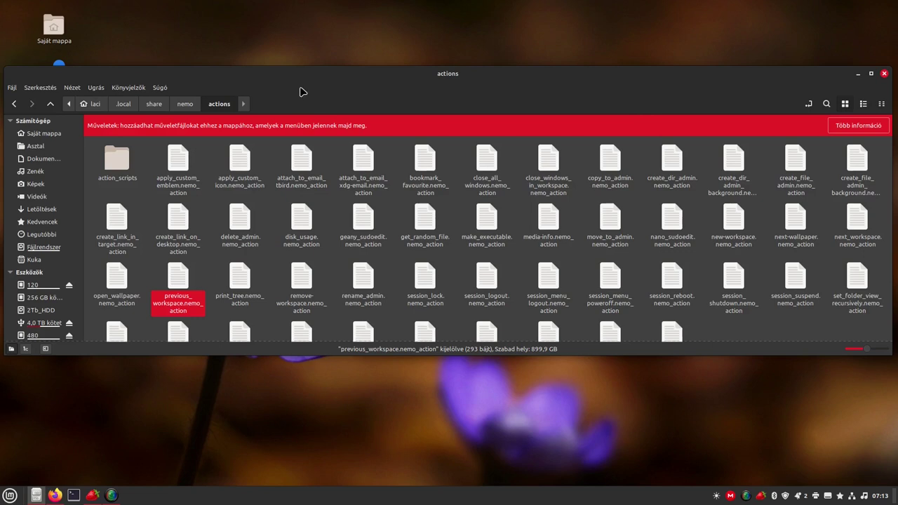
# Step: Open attach_to_email_tbird.nemo_action with Nano (Sudoedit) and place the terminal window over the file manager to examine the action's definition
pyautogui.rightClick(315, 165)
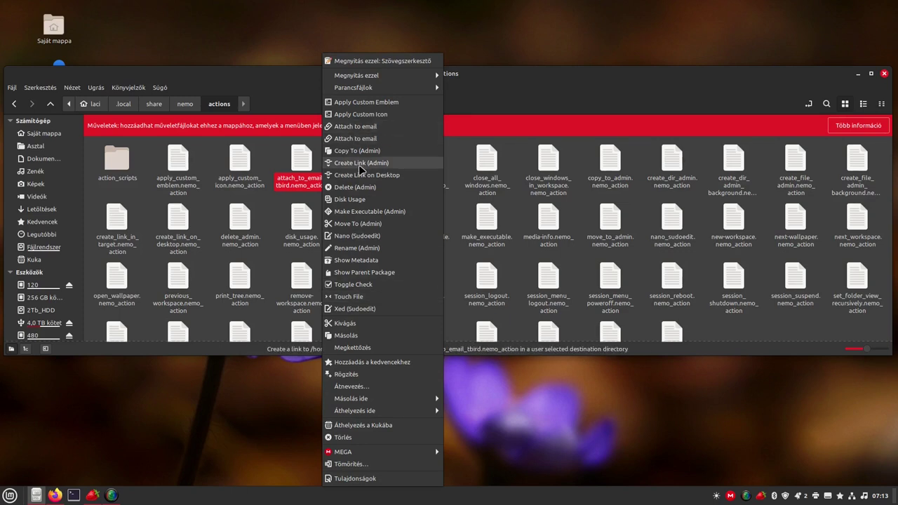
pyautogui.click(356, 236)
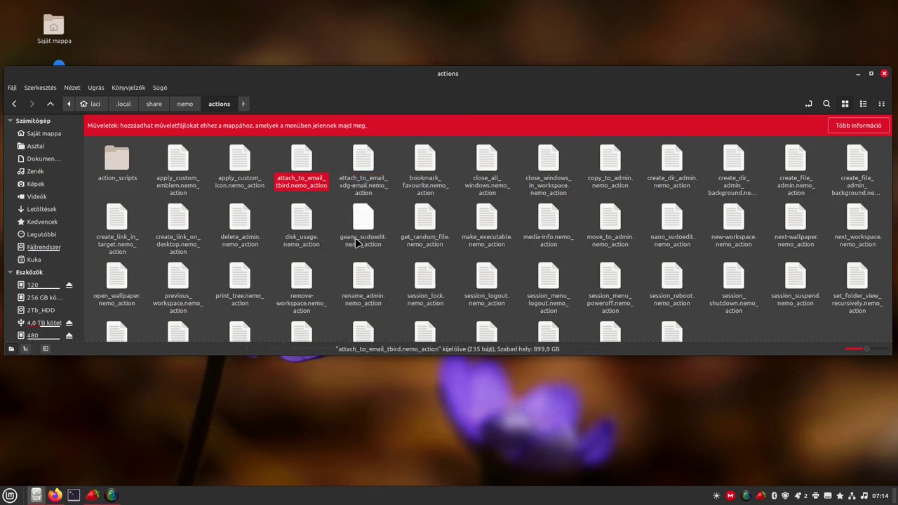
pyautogui.moveTo(390, 149); pyautogui.dragTo(631, 116)
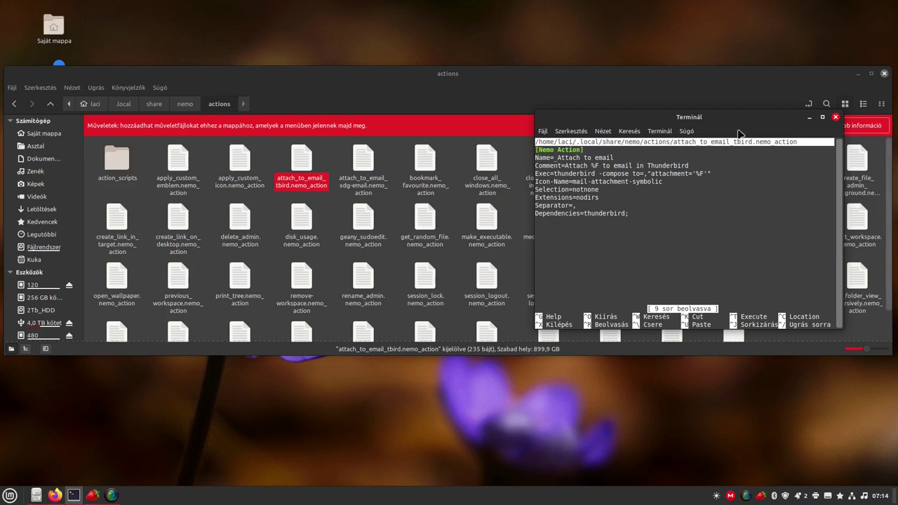
pyautogui.moveTo(739, 133); pyautogui.dragTo(471, 75)
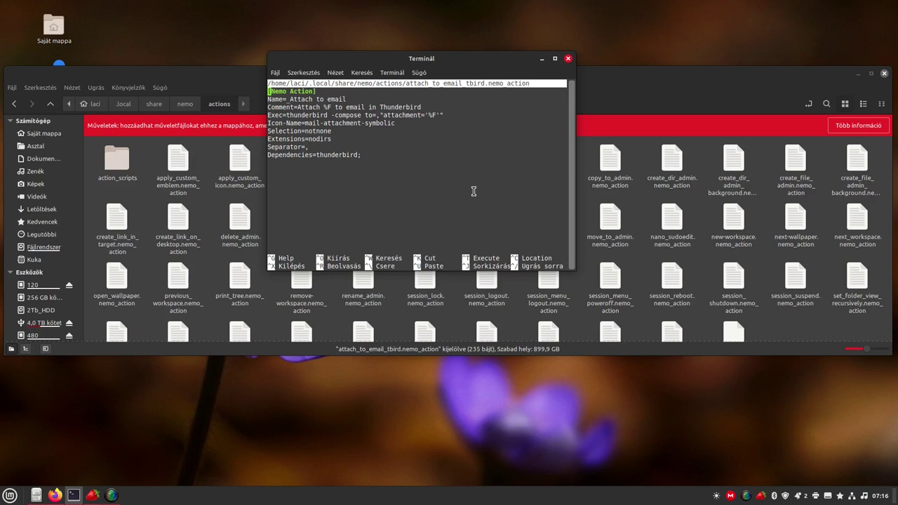
# Step: View the scripts in the action_scripts folder and return to the actions folder
pyautogui.doubleClick(118, 168)
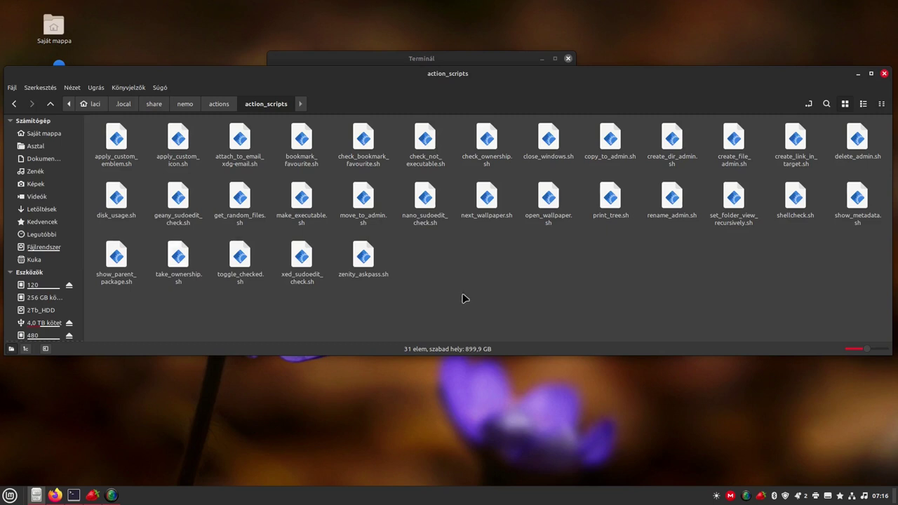
pyautogui.click(209, 105)
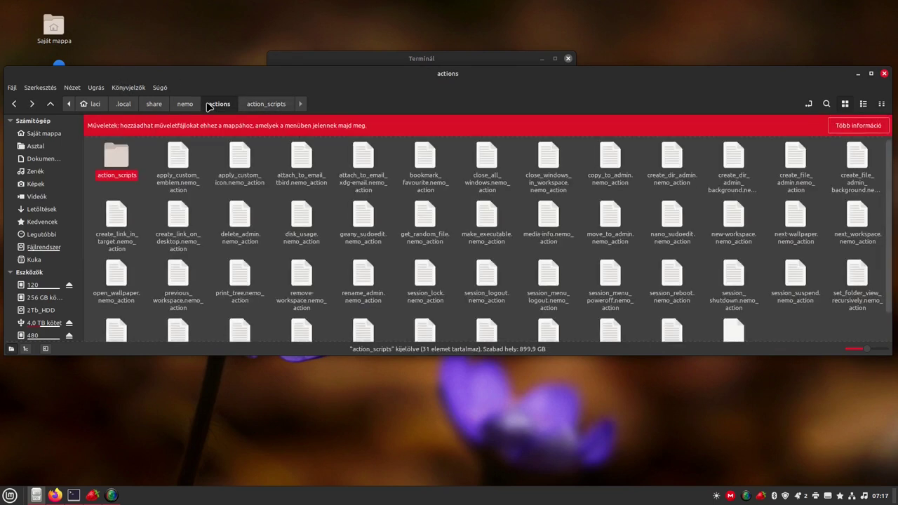